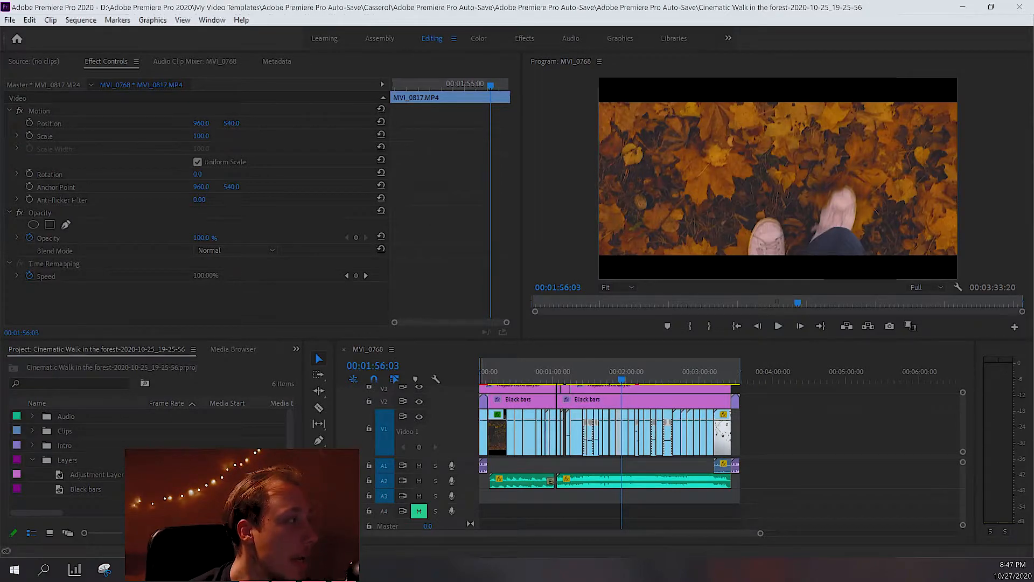
# Step: Collapse the Layers bin and step through the Audio, Clips, Intro and Layers bins of the project
pyautogui.click(32, 459)
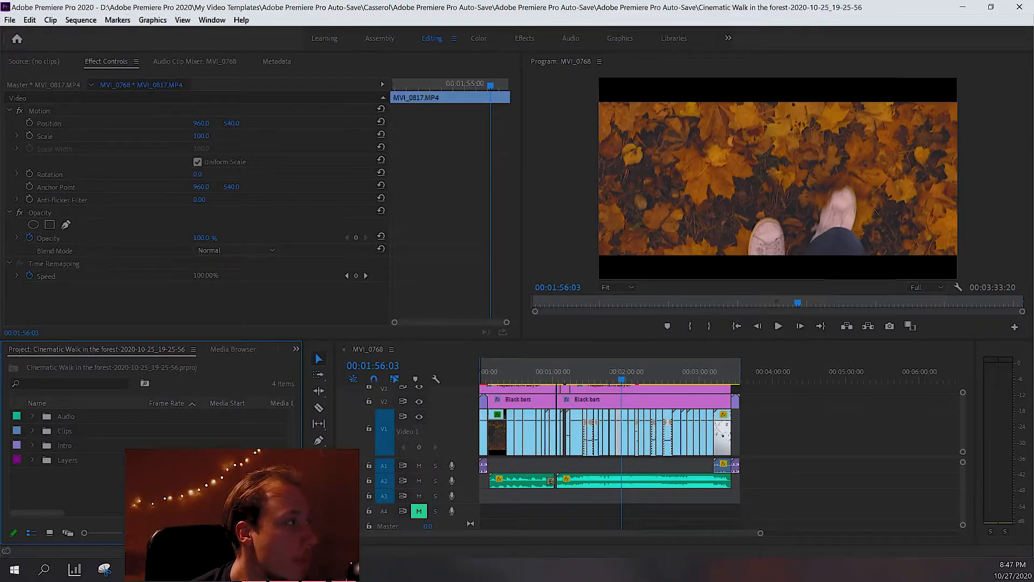
pyautogui.click(66, 417)
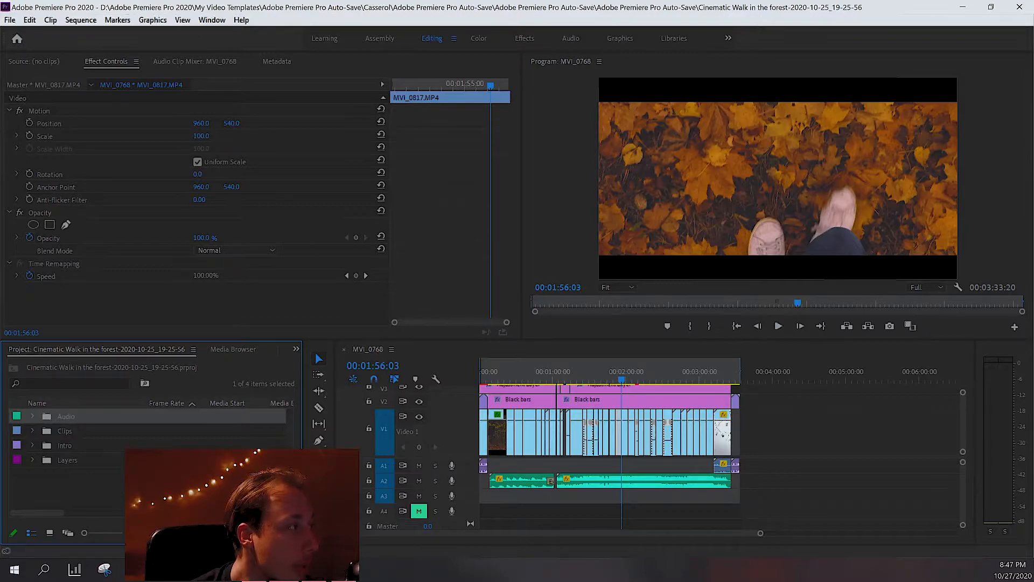
pyautogui.press('Down')
pyautogui.press('Down')
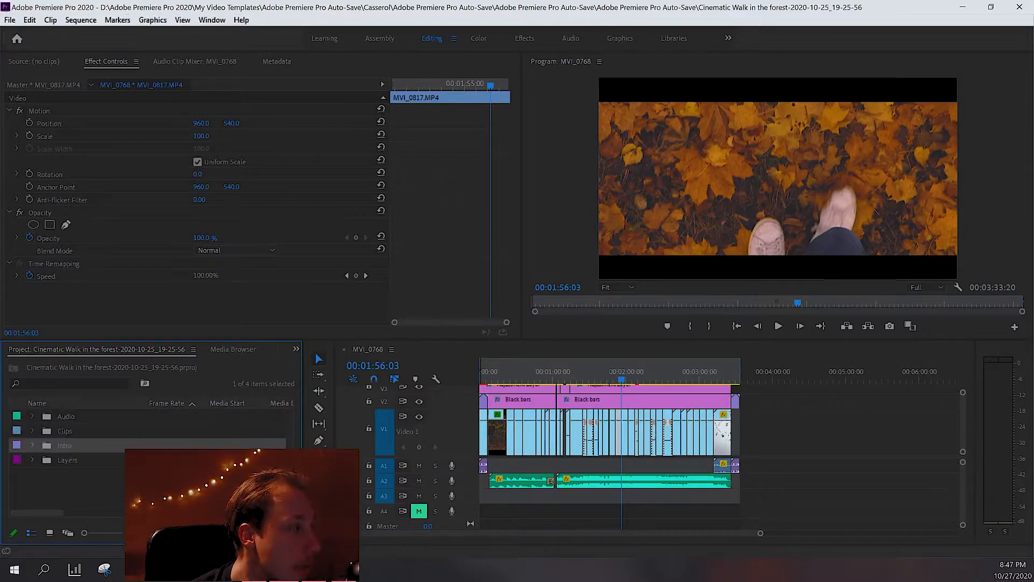
pyautogui.press('Down')
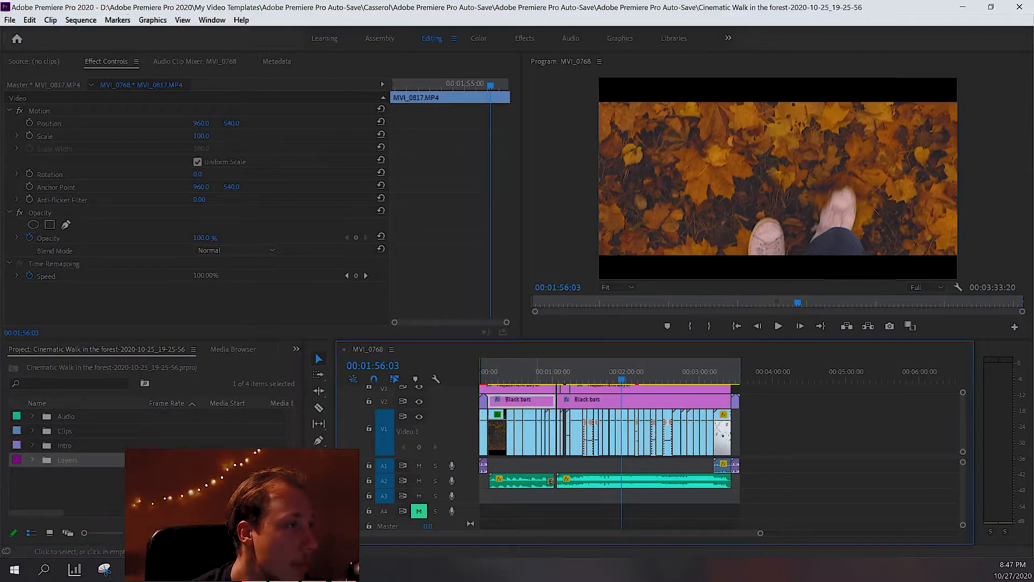
pyautogui.click(520, 400)
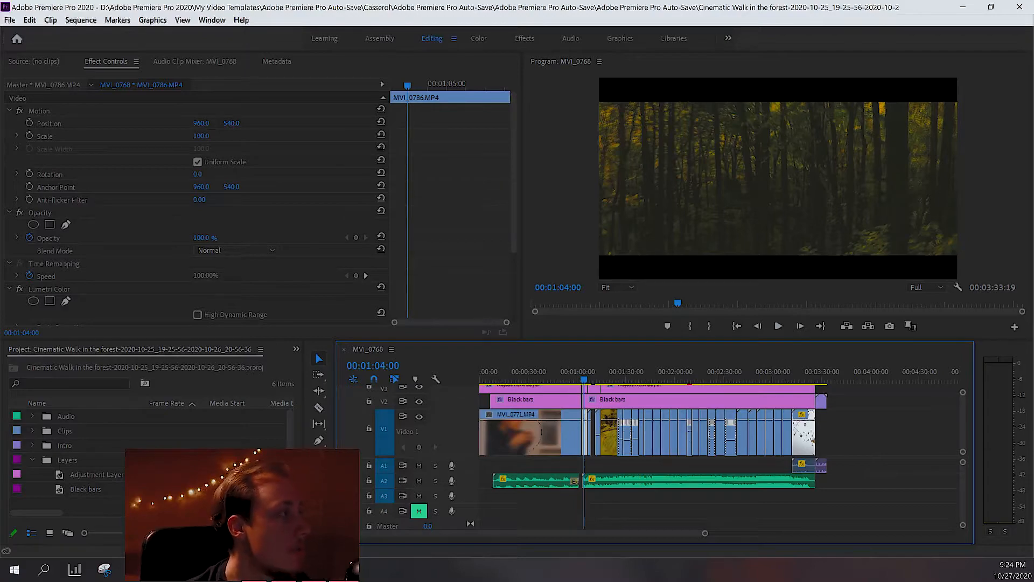
# Step: Expand the Clips bin and look through its list of footage files
pyautogui.click(32, 431)
pyautogui.click(86, 460)
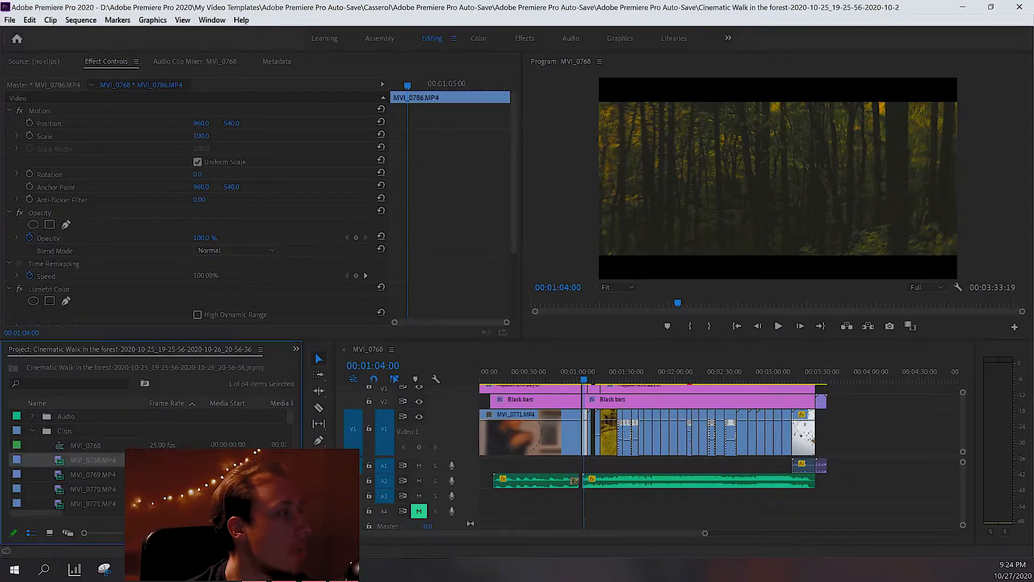
pyautogui.scroll(-4, 150, 460)
pyautogui.scroll(-3, 151, 459)
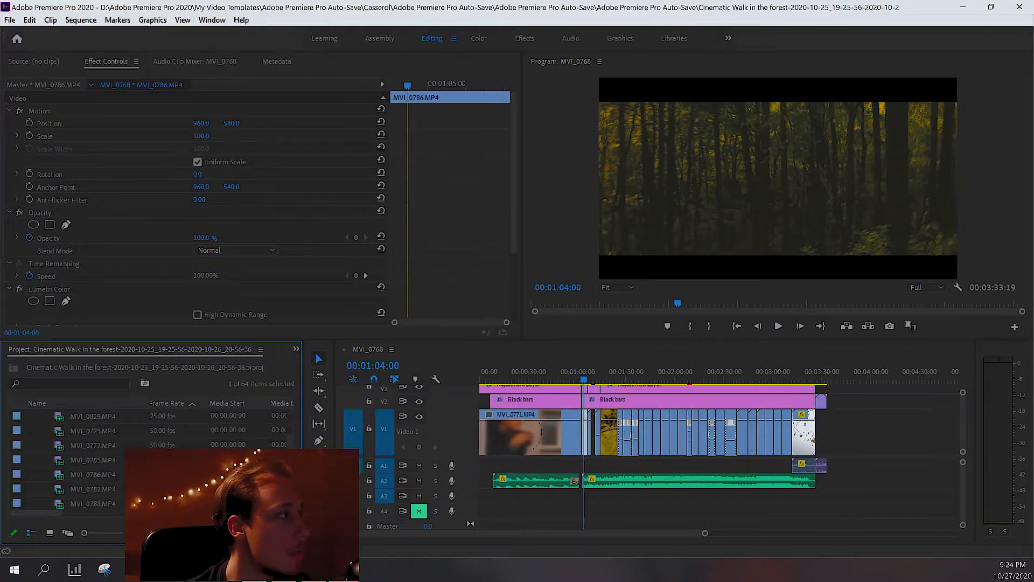
pyautogui.scroll(-3, 151, 460)
pyautogui.scroll(1, 150, 460)
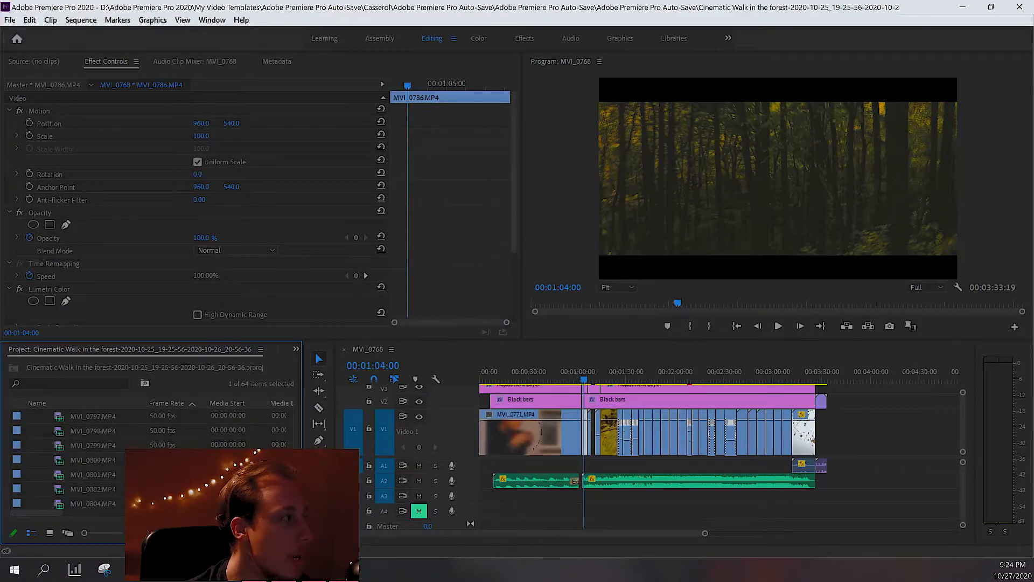
pyautogui.click(92, 430)
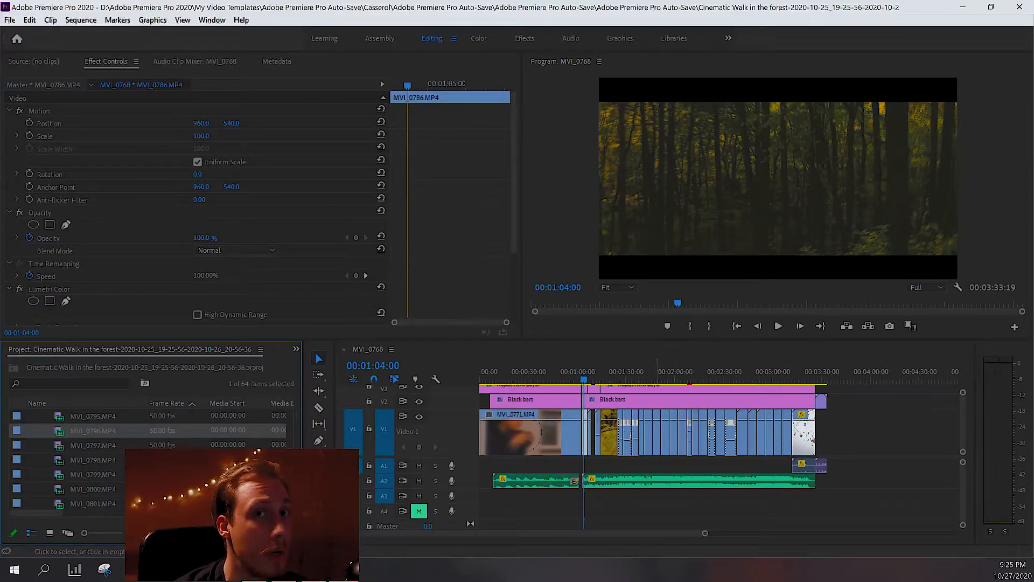
pyautogui.scroll(3, 70, 458)
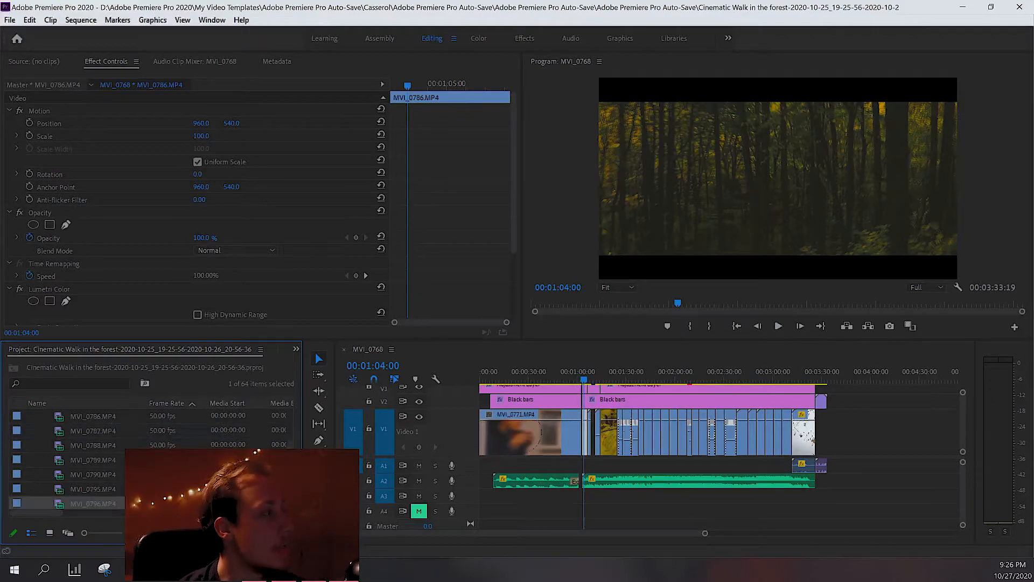
pyautogui.scroll(6, 70, 457)
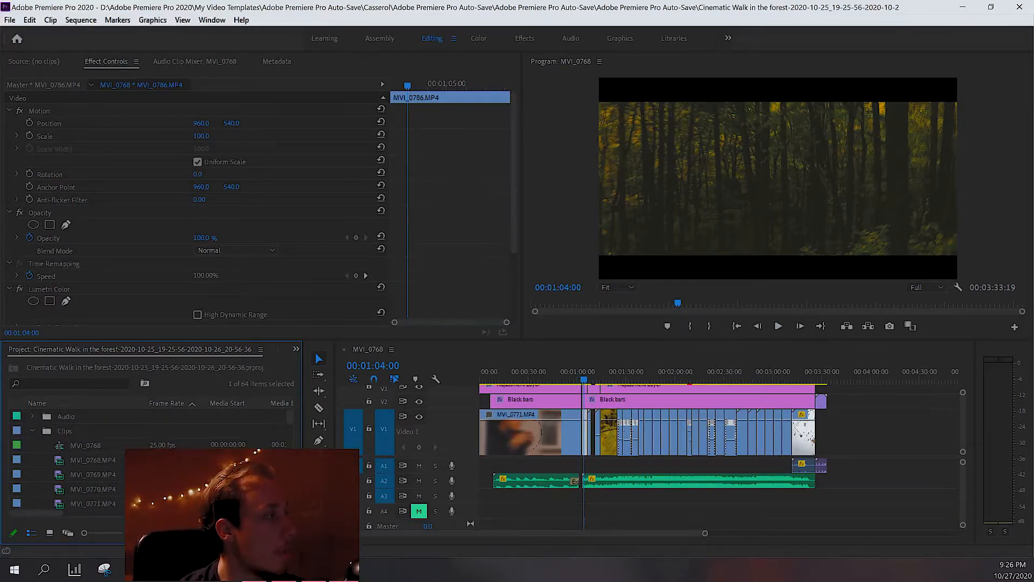
# Step: Collapse the Clips bin and expand the Audio bin to show its music and sound effect files
pyautogui.click(32, 431)
pyautogui.click(33, 416)
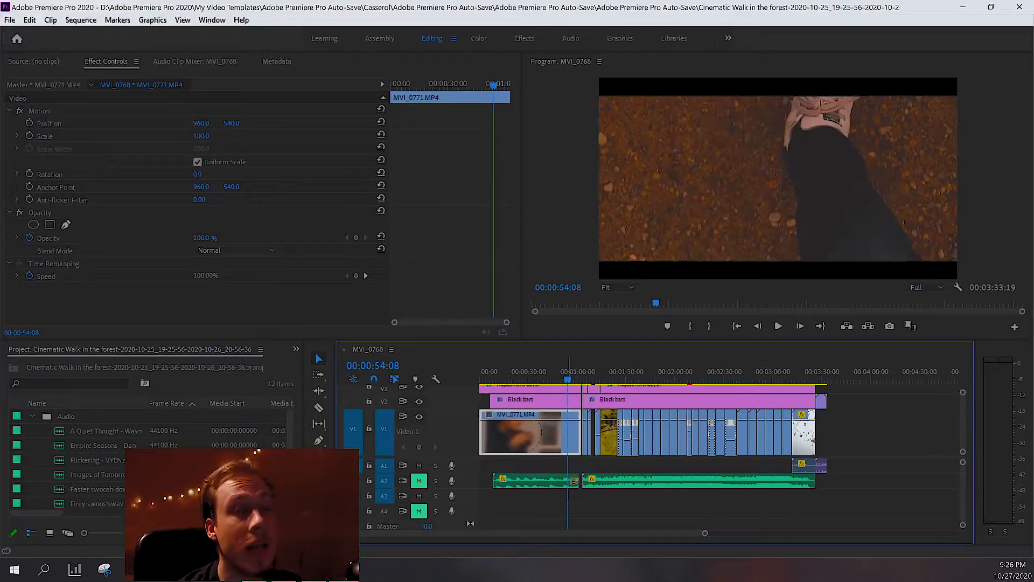
# Step: Preview MVI_0771.MP4 at the start of the sequence and look over the remaining clips on the timeline
pyautogui.press('space')
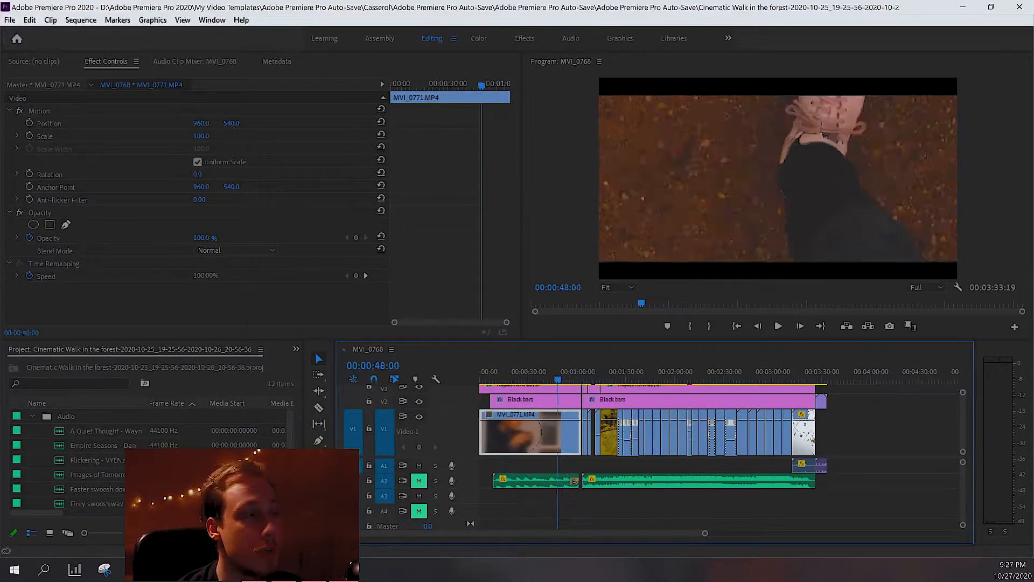
pyautogui.press('Home')
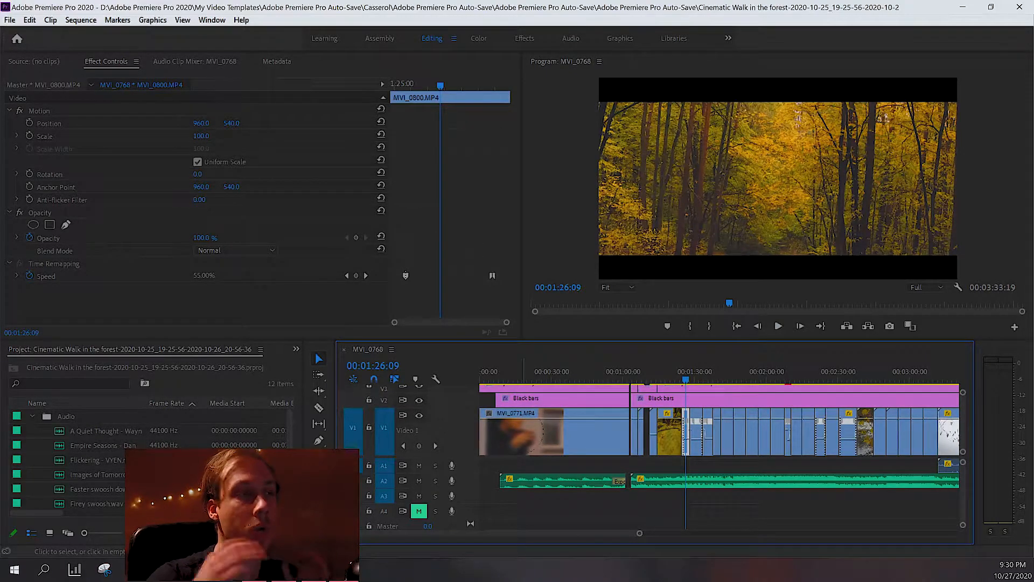
pyautogui.hscroll(3, 719, 431)
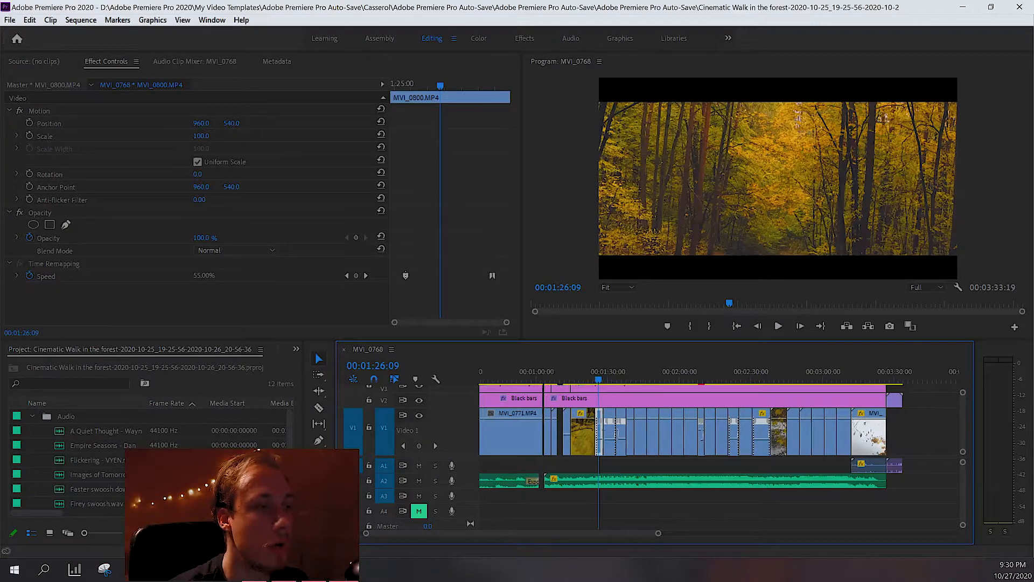
pyautogui.hscroll(-2, 719, 431)
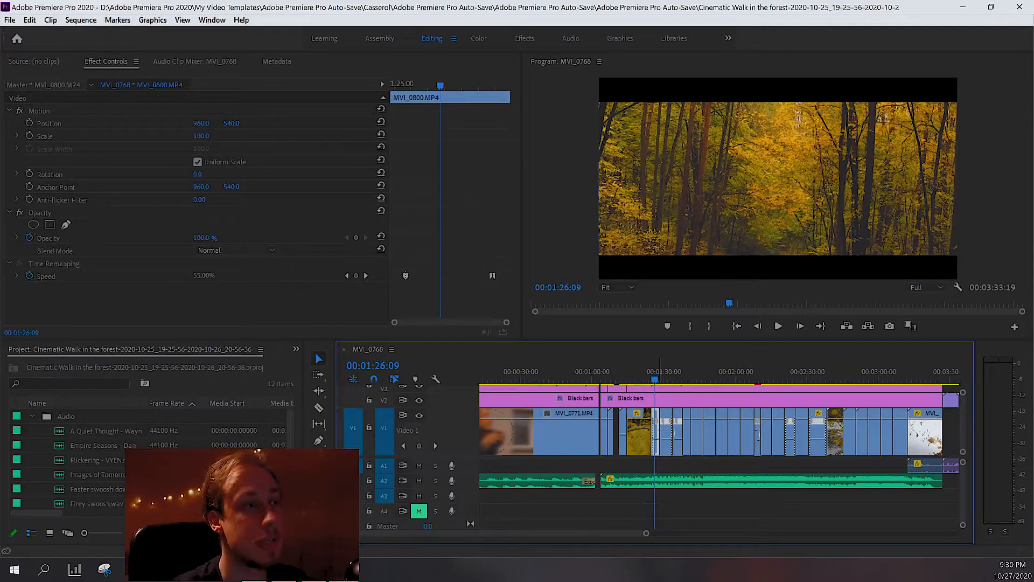
pyautogui.scroll(2, 716, 430)
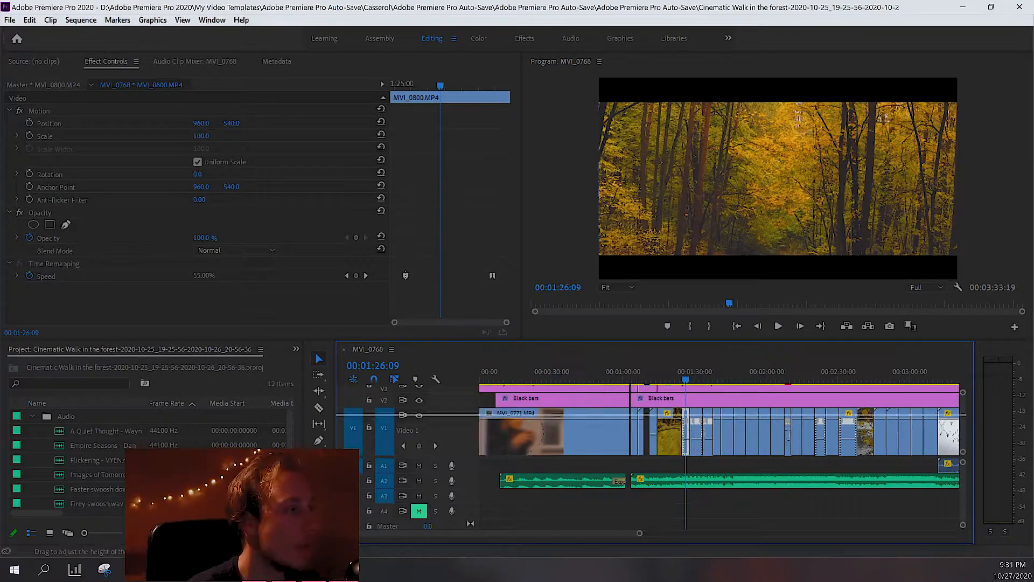
# Step: Reduce the Video 1 track height and select the first Black bars clip with the playhead at 00:00:41:02
pyautogui.moveTo(377, 407); pyautogui.dragTo(377, 431)
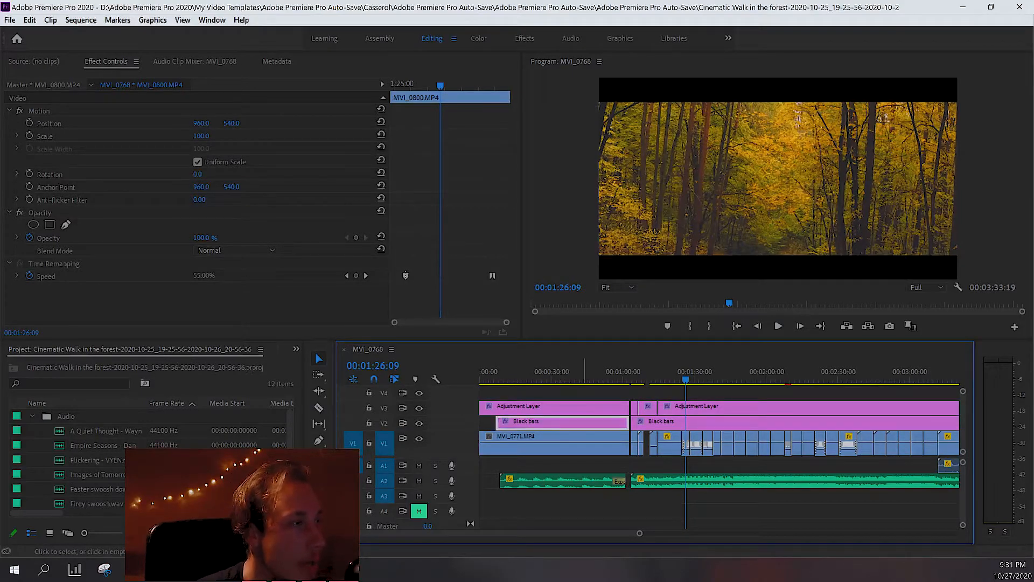
pyautogui.click(586, 376)
pyautogui.moveTo(585, 377); pyautogui.dragTo(577, 377)
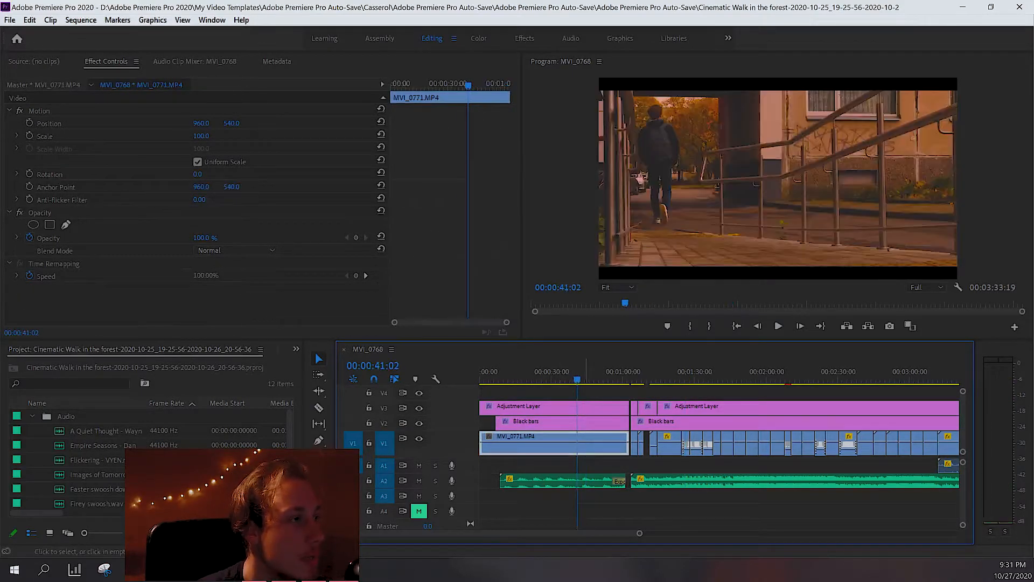
pyautogui.click(577, 420)
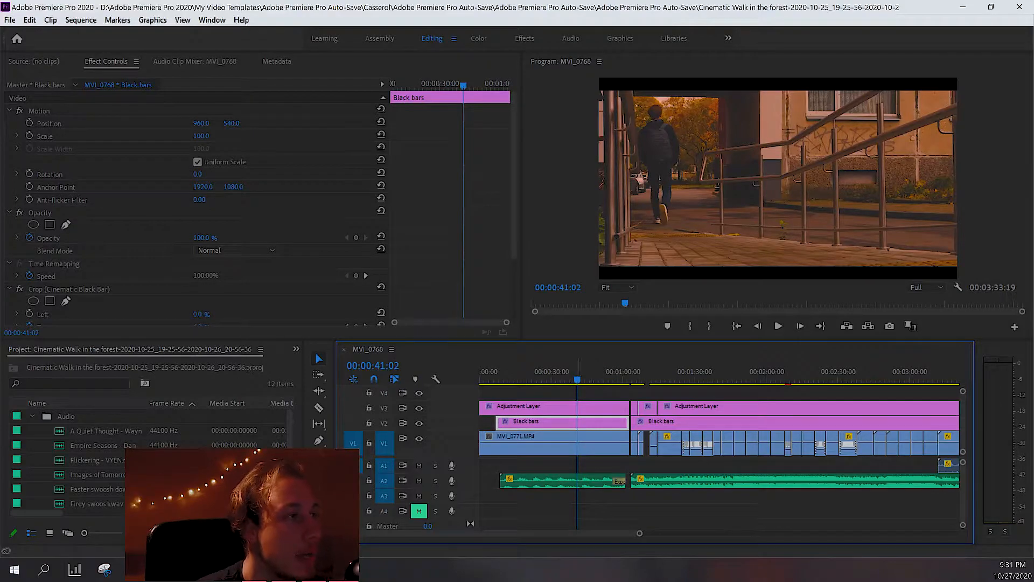
# Step: Examine the second Black bars clip's Crop settings at 00:01:11:07 and view clip MVI_0796.MP4 at 00:01:19:10
pyautogui.moveTo(498, 377); pyautogui.dragTo(650, 379)
pyautogui.click(651, 479)
pyautogui.click(663, 421)
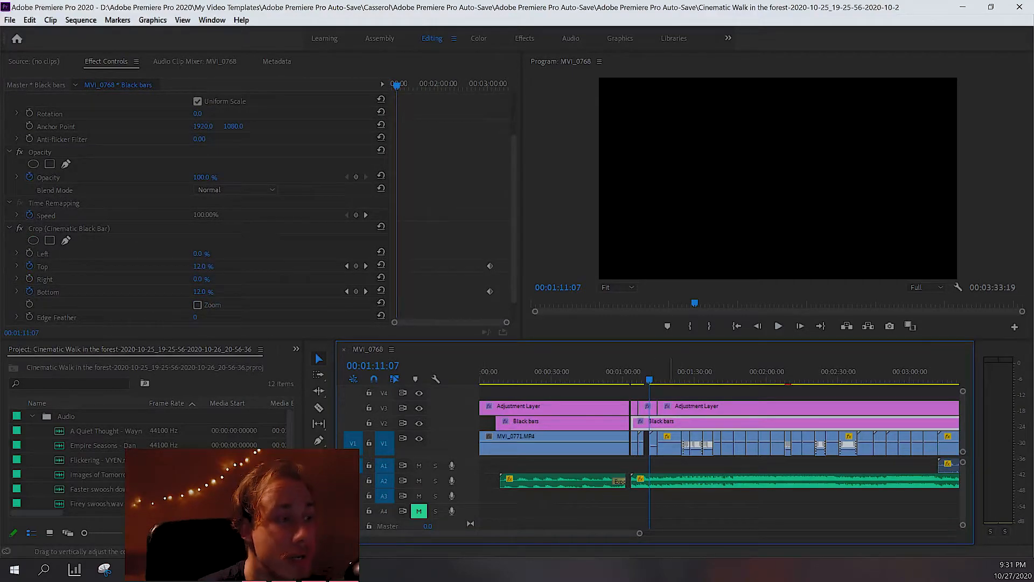
pyautogui.click(669, 442)
pyautogui.moveTo(649, 379); pyautogui.dragTo(669, 379)
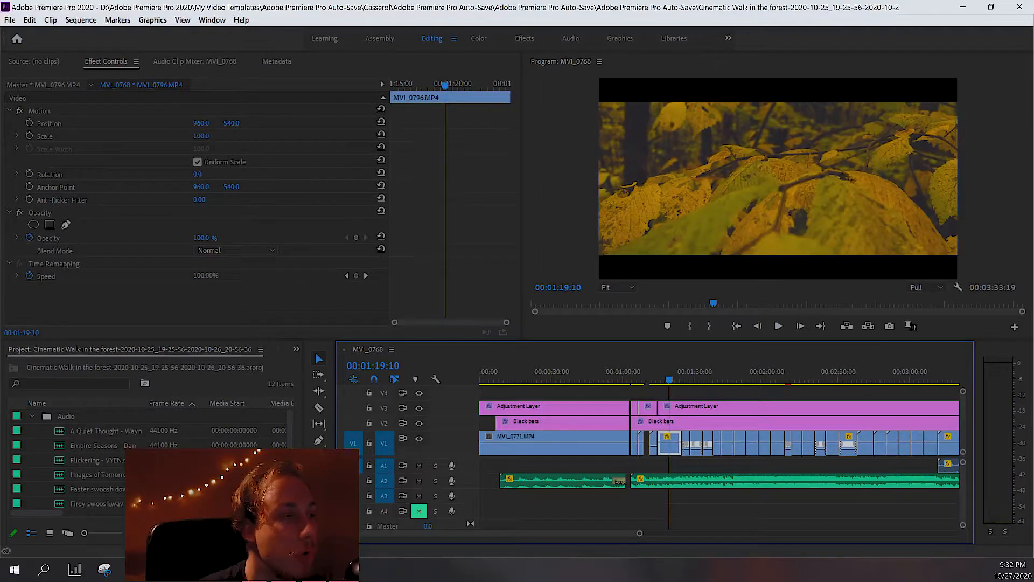
# Step: Move the playhead to 00:00:42:21 and select the first adjustment layer above MVI_0771.MP4
pyautogui.hscroll(2, 719, 453)
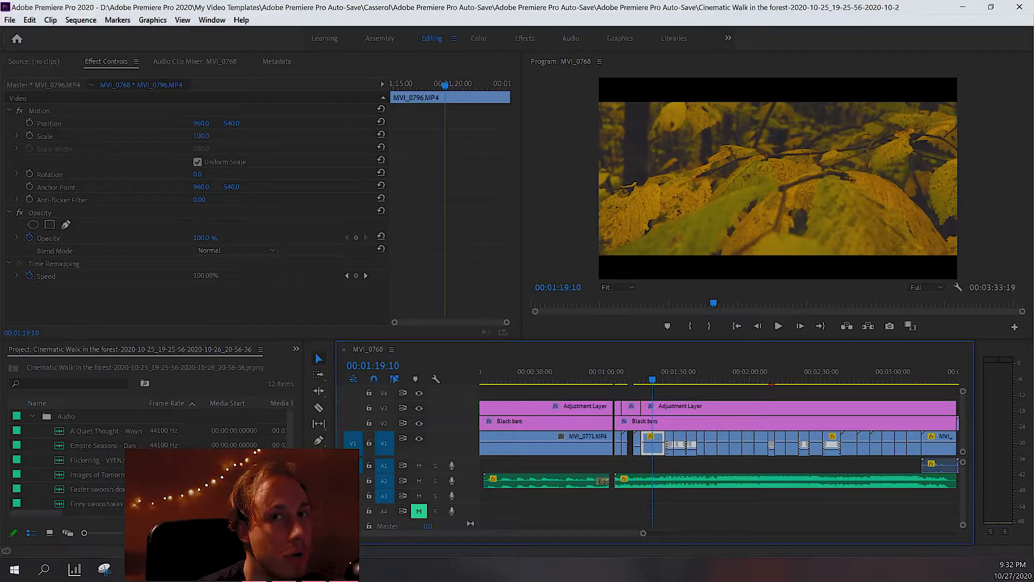
pyautogui.press('-')
pyautogui.click(559, 372)
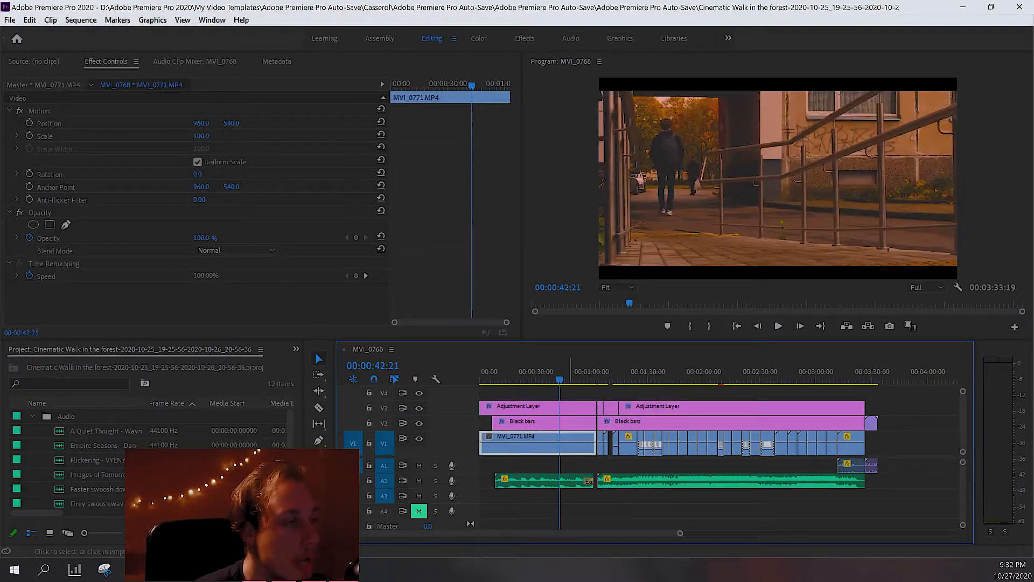
pyautogui.click(533, 407)
pyautogui.click(601, 406)
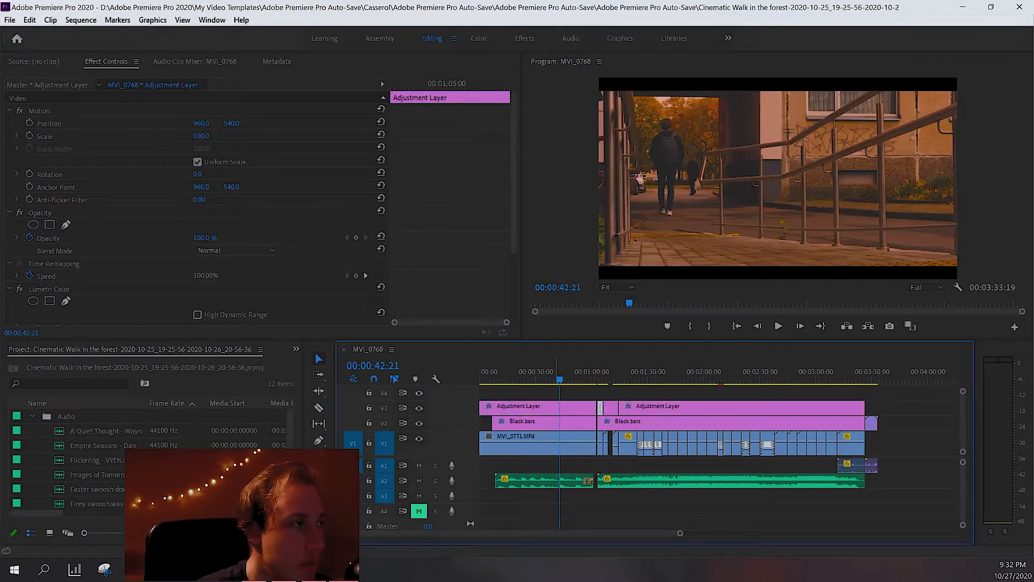
pyautogui.click(539, 407)
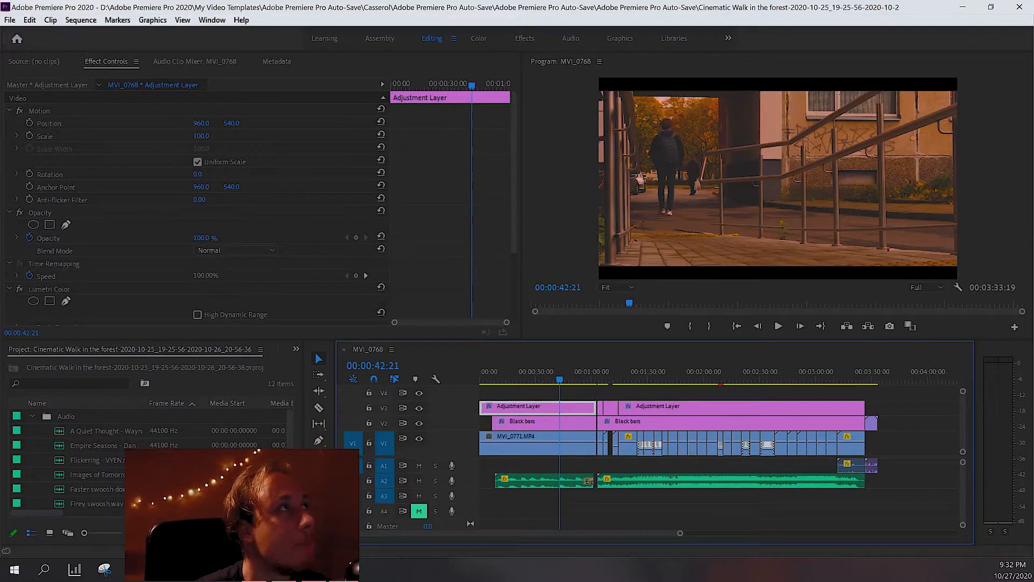
# Step: Switch to the Color workspace and disable Basic Correction on the first adjustment layer
pyautogui.hotkey('alt', 'shift', '4')
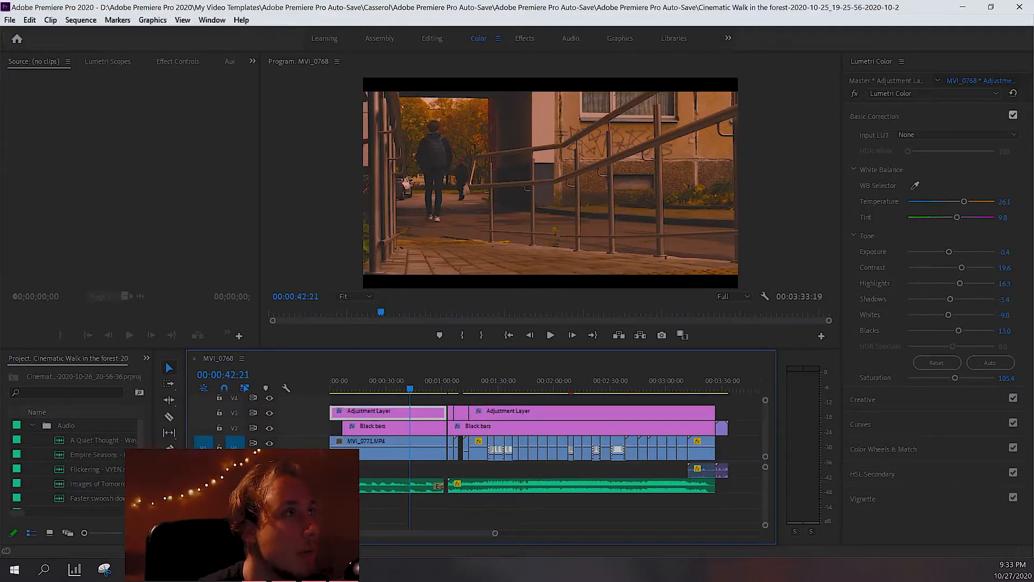
pyautogui.click(1013, 114)
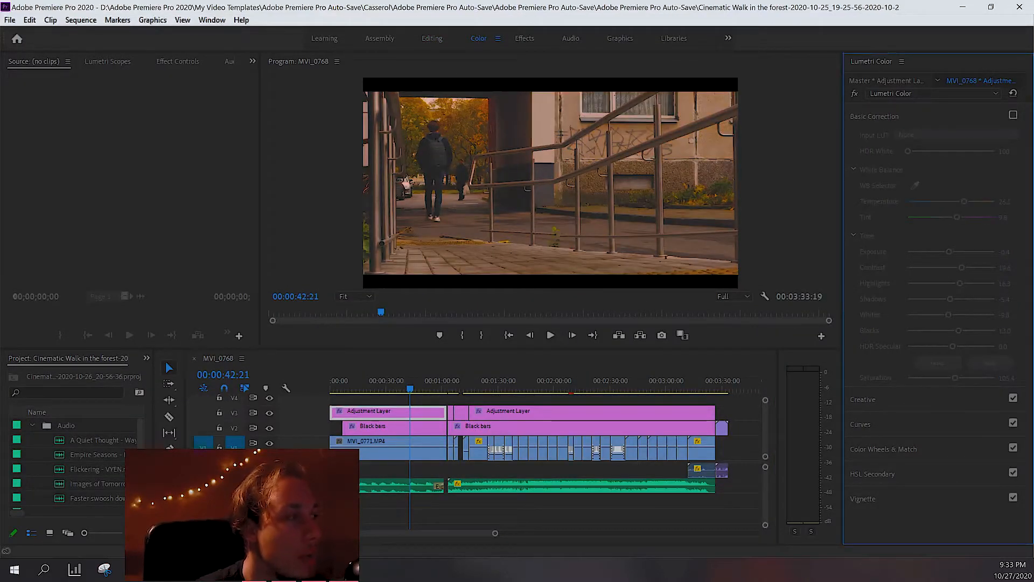
# Step: Play back and rewind MVI_0771.MP4 between about 00:00:35 and 00:00:45 to check the look without Basic Correction
pyautogui.click(408, 377)
pyautogui.press('space')
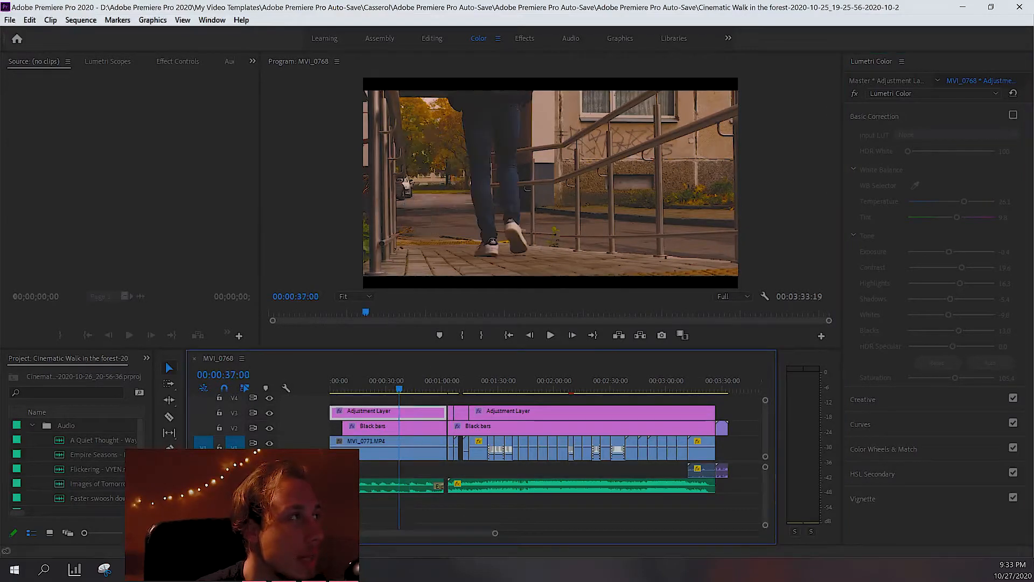
pyautogui.press('space')
pyautogui.press('space')
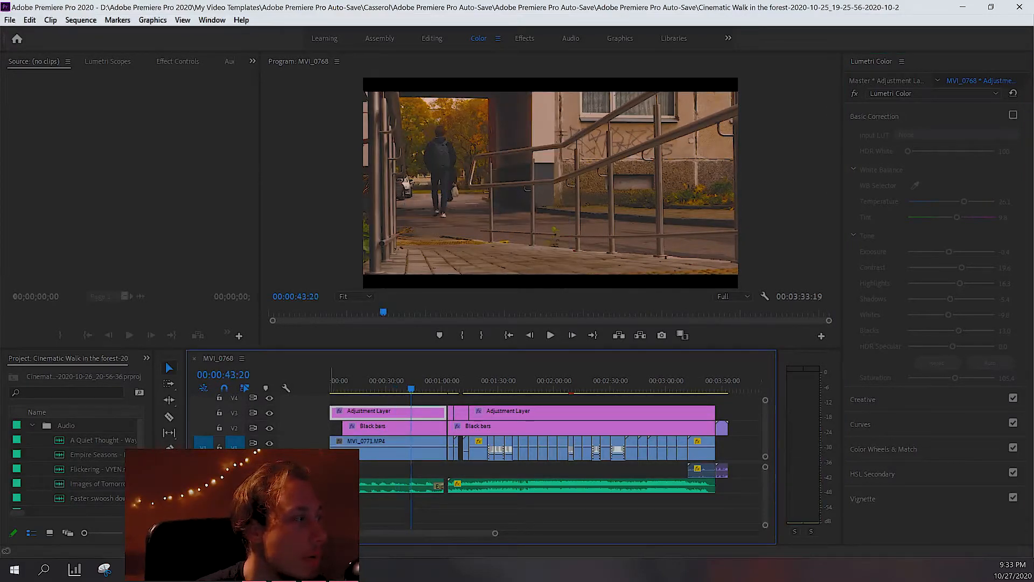
pyautogui.press('space')
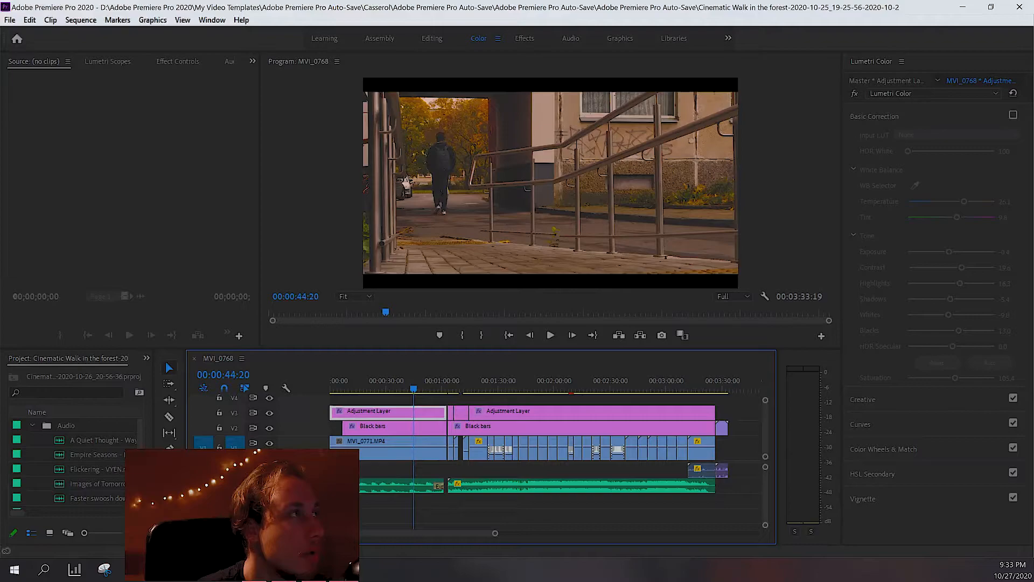
pyautogui.press('j')
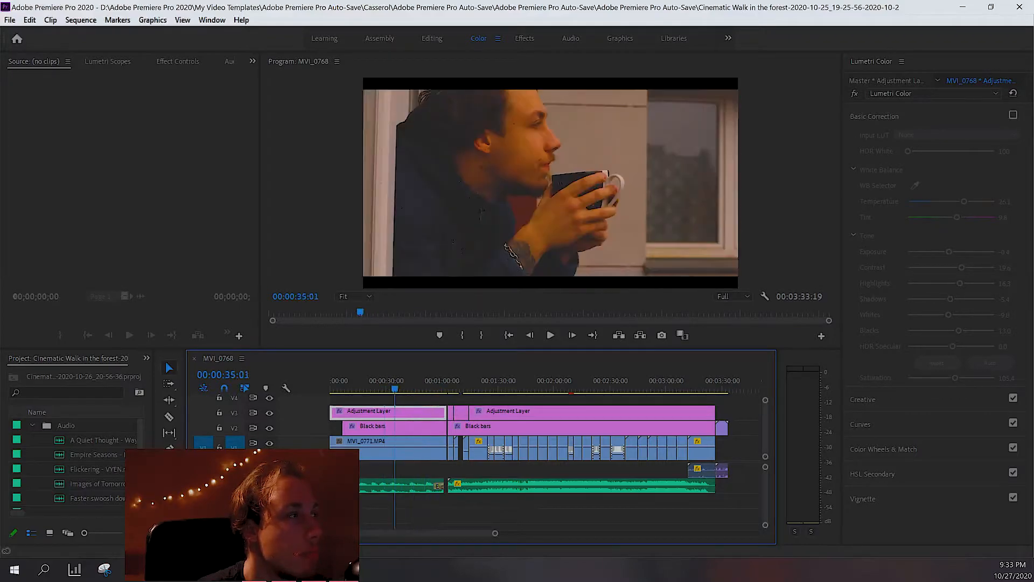
pyautogui.press('l')
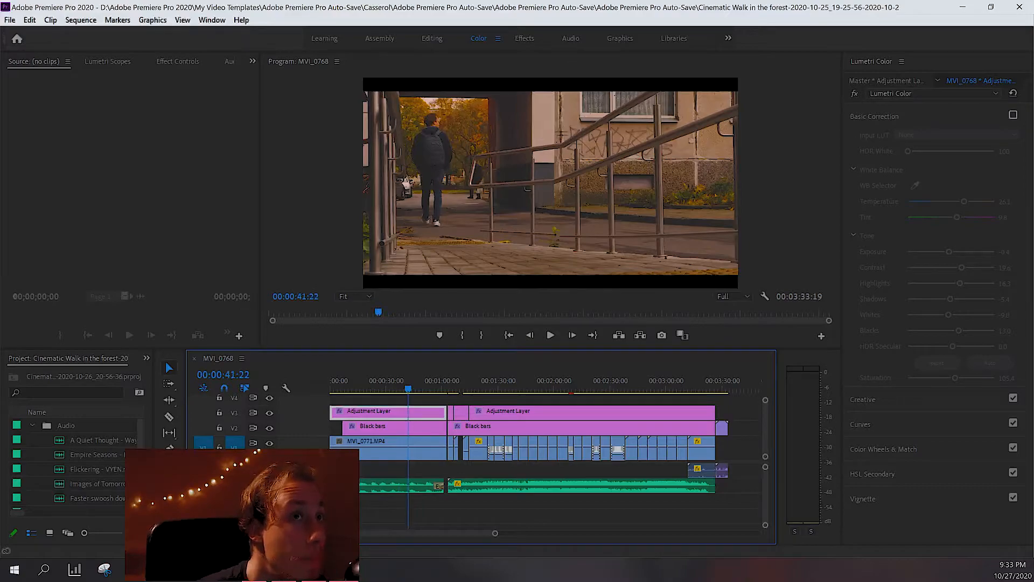
# Step: Re-enable Basic Correction on the first adjustment layer and play the graded footage on to about 00:00:51
pyautogui.click(1013, 115)
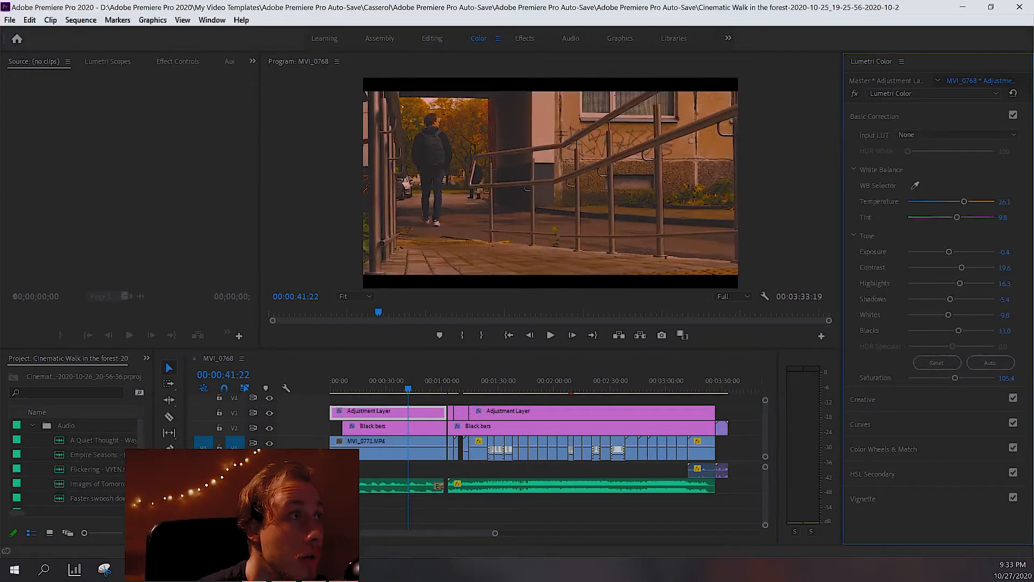
pyautogui.hotkey('shift', '3')
pyautogui.press('l')
pyautogui.press('l')
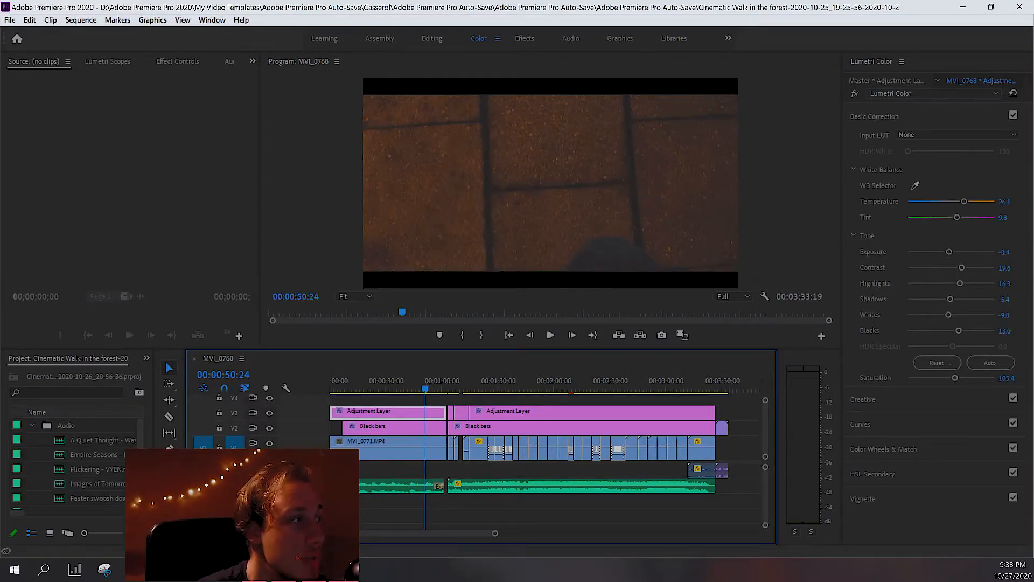
# Step: Move the playhead to 00:01:35:18 in the forest footage and shift the first Black bars clip slightly later
pyautogui.press('Up')
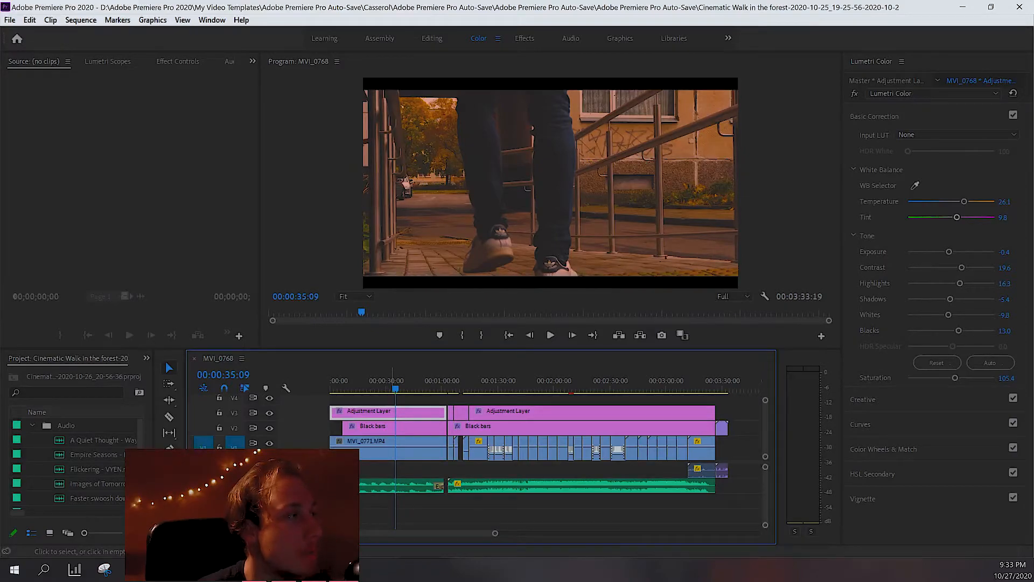
pyautogui.click(508, 384)
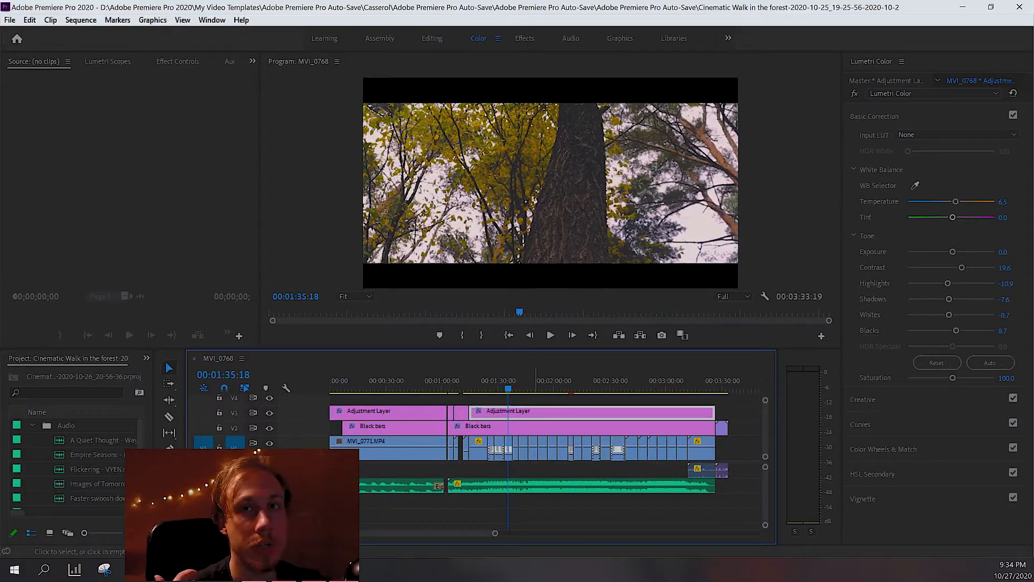
pyautogui.click(441, 426)
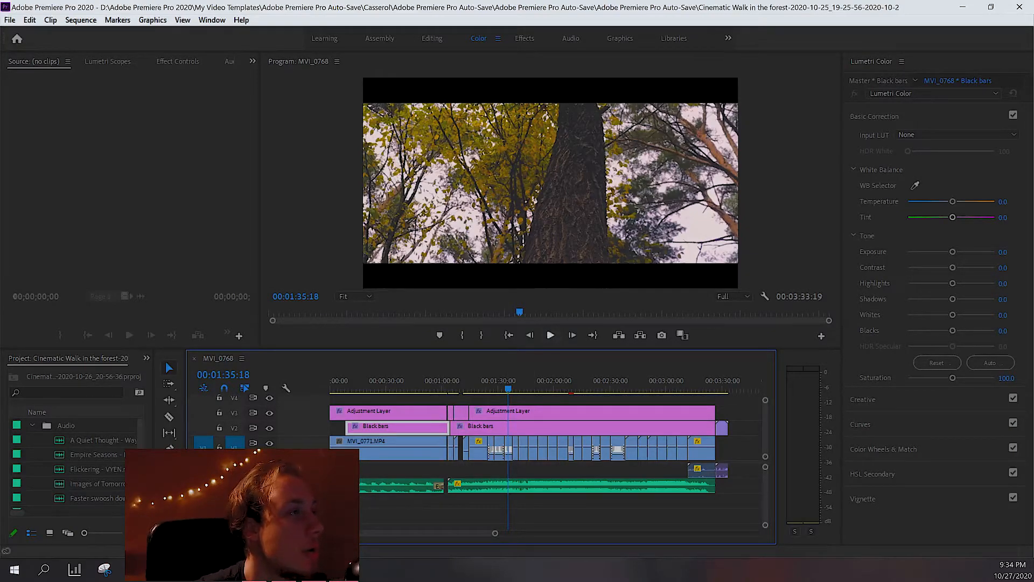
# Step: Play the graded forest footage from 00:01:35:18 to about 00:01:42 and return the playhead to 00:01:35:04
pyautogui.press('space')
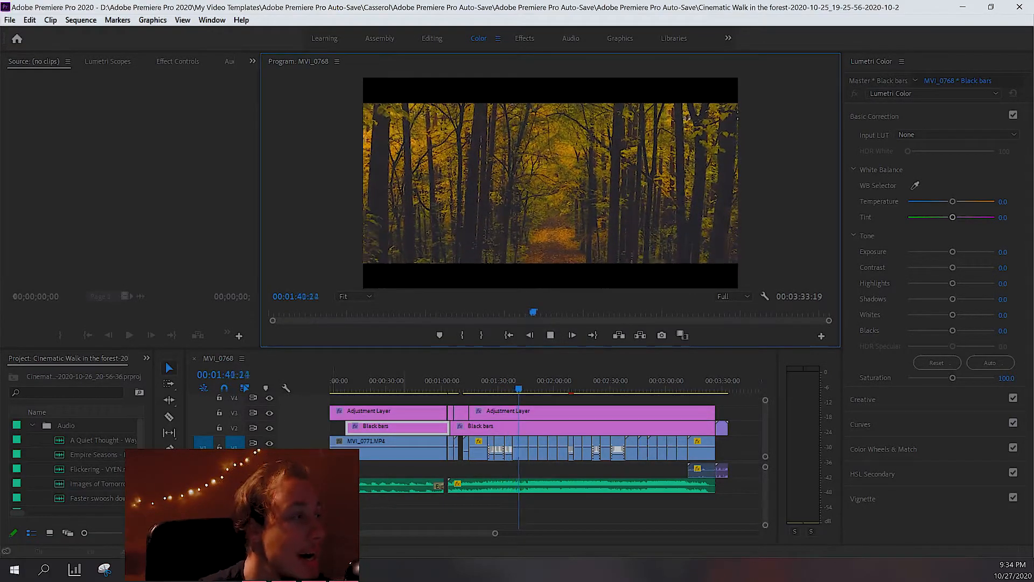
pyautogui.press('space')
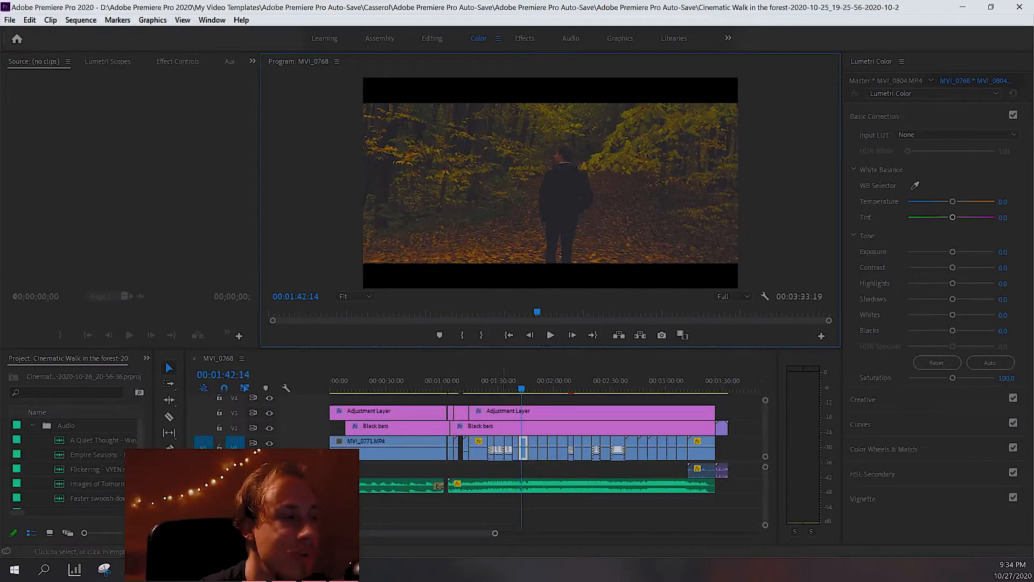
pyautogui.moveTo(494, 533); pyautogui.dragTo(413, 533)
pyautogui.moveTo(587, 389); pyautogui.dragTo(555, 388)
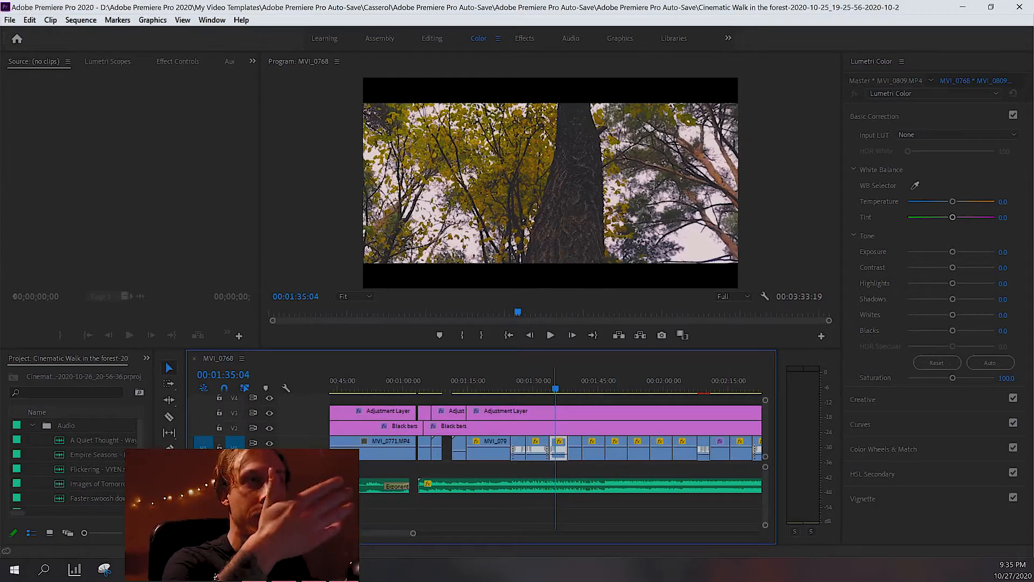
# Step: Examine the speed-ramped clips MVI_0809.MP4 and MVI_0808.MP4 closely while stepping the playhead back to 00:01:31:15
pyautogui.press('-')
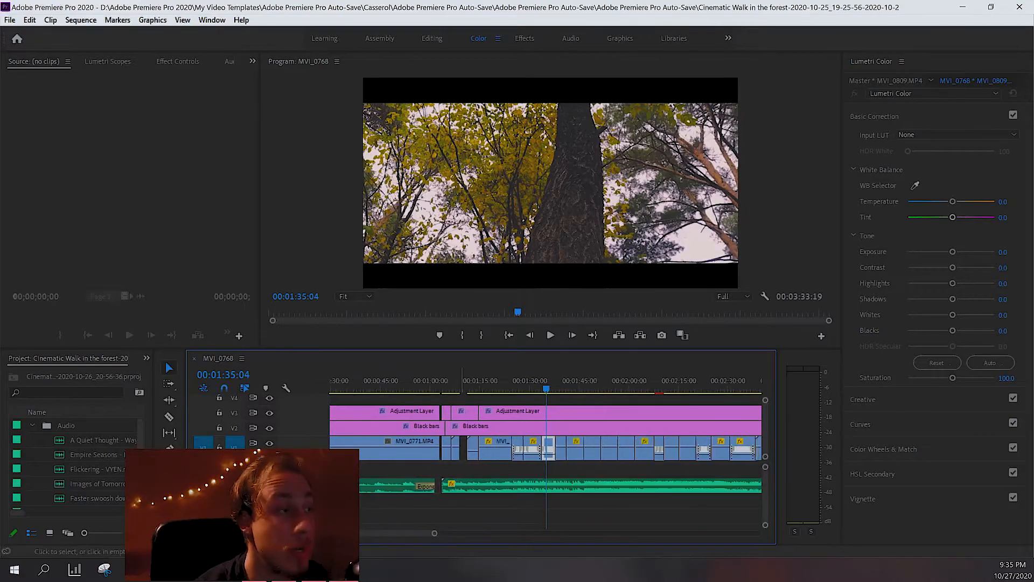
pyautogui.press('=')
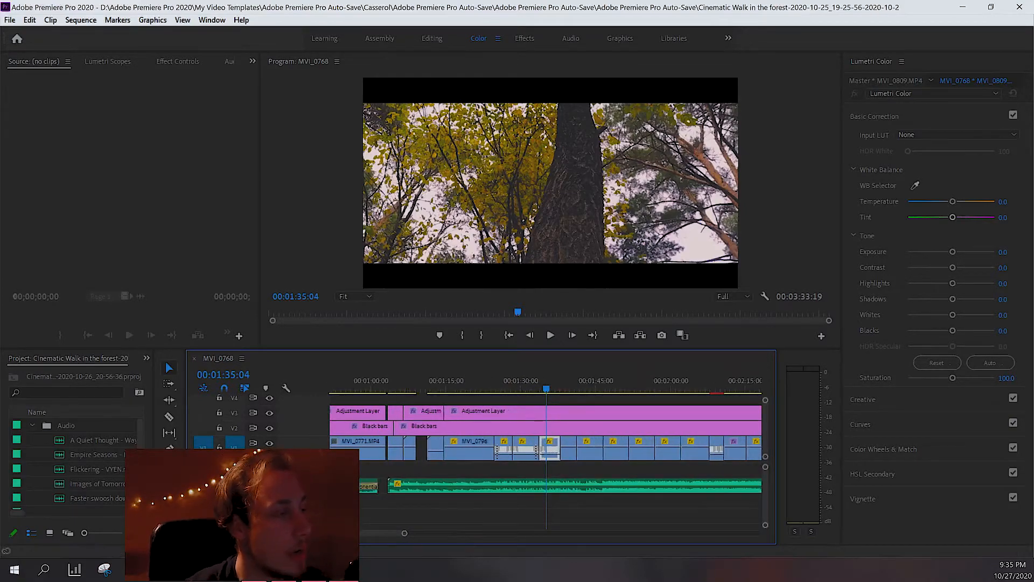
pyautogui.press('=')
pyautogui.press('=')
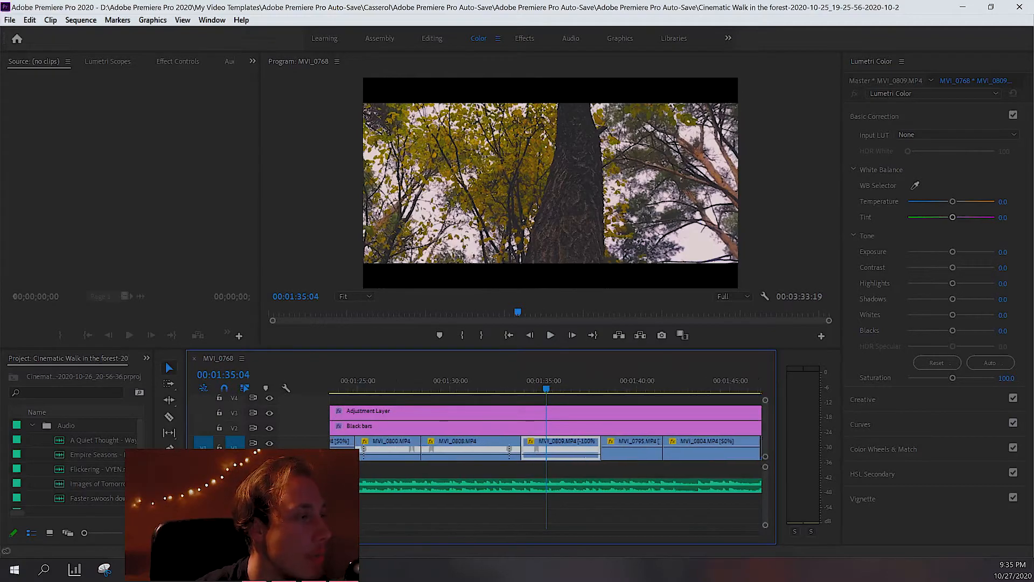
pyautogui.press('j')
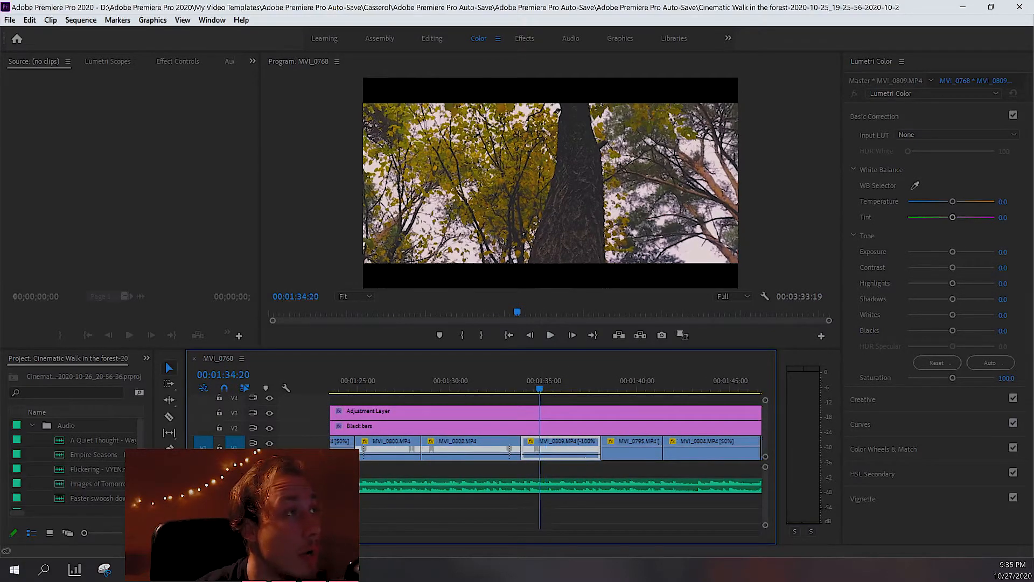
pyautogui.hotkey('shift', 'Left')
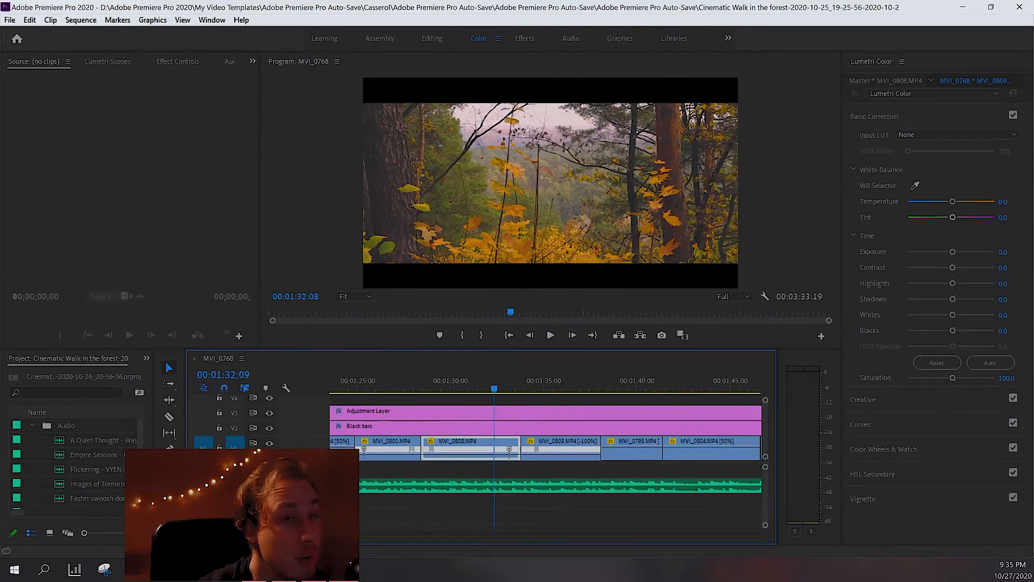
pyautogui.hotkey('shift', 'Left')
pyautogui.press('j')
pyautogui.press('k')
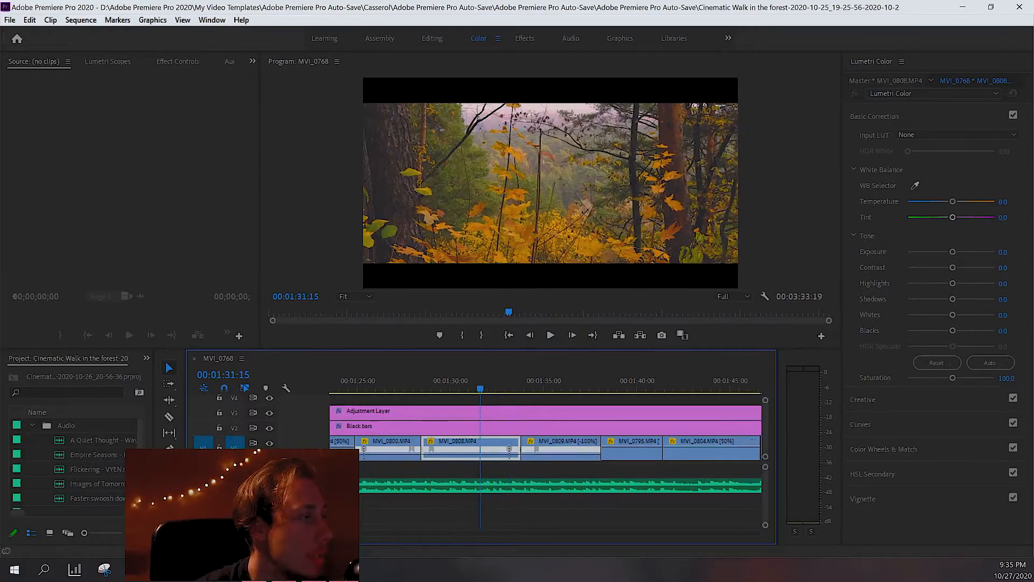
# Step: Review the forest clips further along the timeline, moving the playhead to 00:02:33:00 in MVI_0818.MP4
pyautogui.press('-')
pyautogui.press('-')
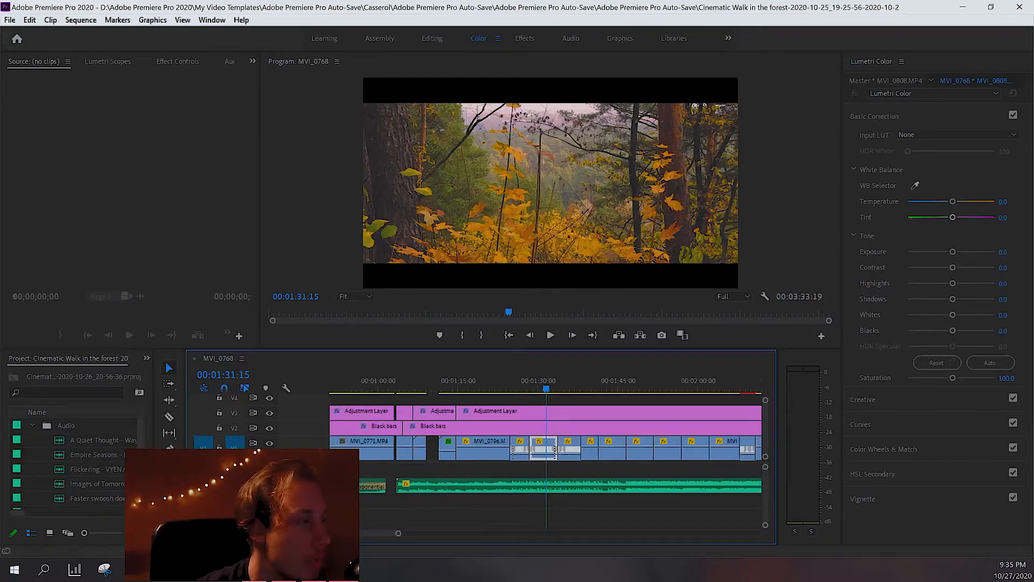
pyautogui.hscroll(3, 386, 386)
pyautogui.hscroll(2, 387, 386)
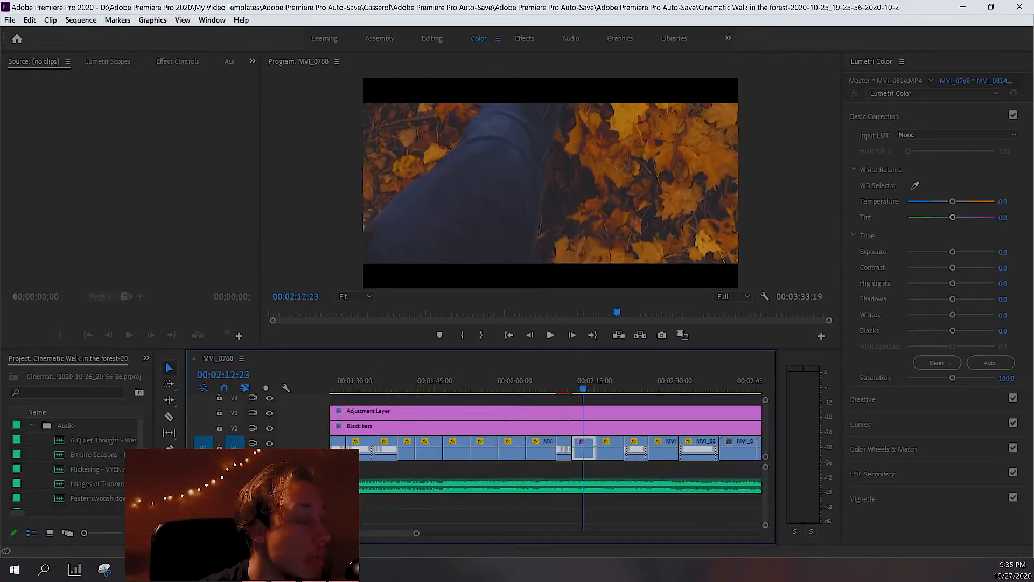
pyautogui.moveTo(582, 386); pyautogui.dragTo(691, 386)
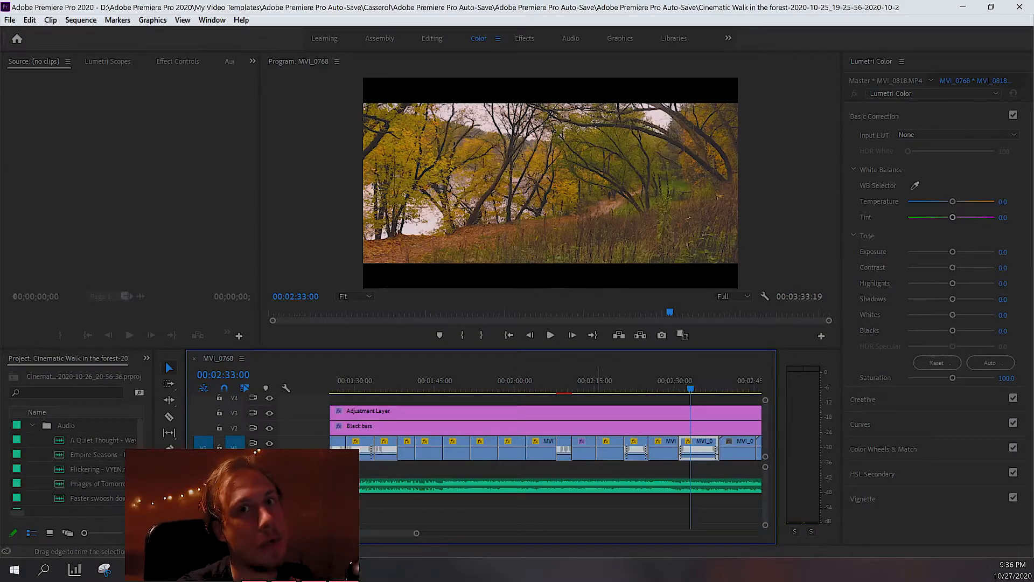
# Step: Inspect the Audio Gain settings of the Empire Seasons music clip around 00:01:39:24 and close them without changes
pyautogui.press('-')
pyautogui.press('-')
pyautogui.press('-')
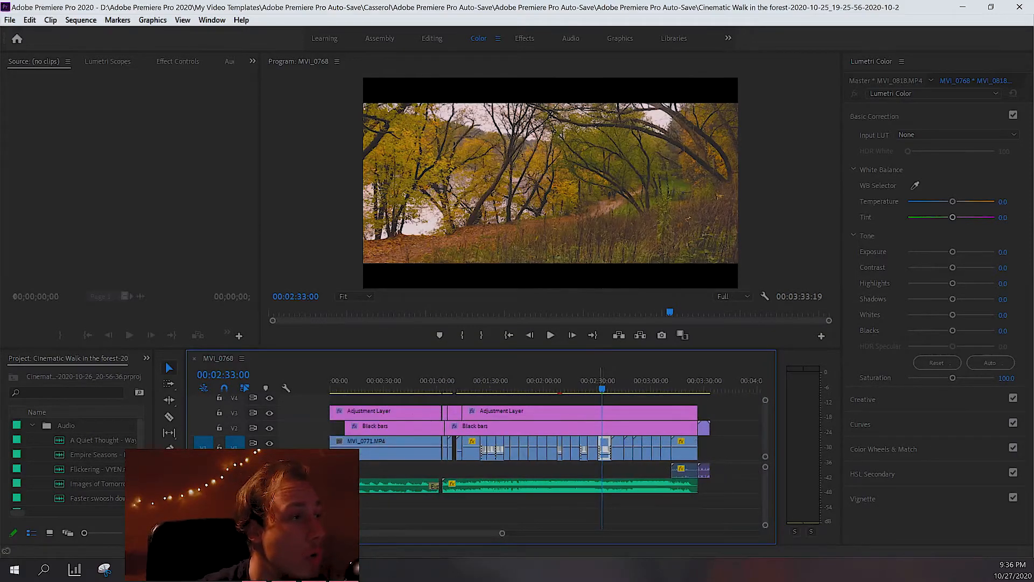
pyautogui.press('Up')
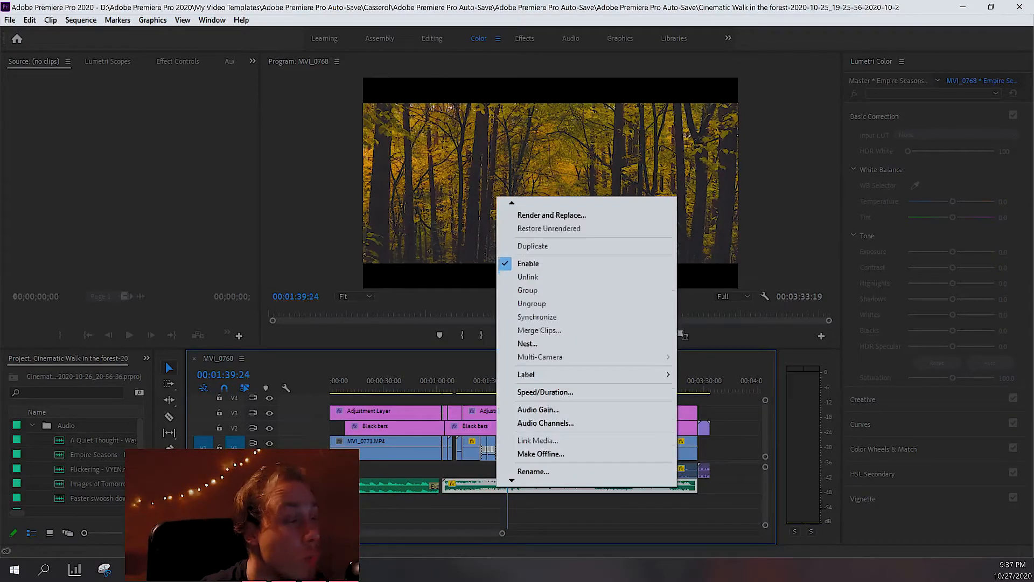
pyautogui.scroll(-1, 539, 423)
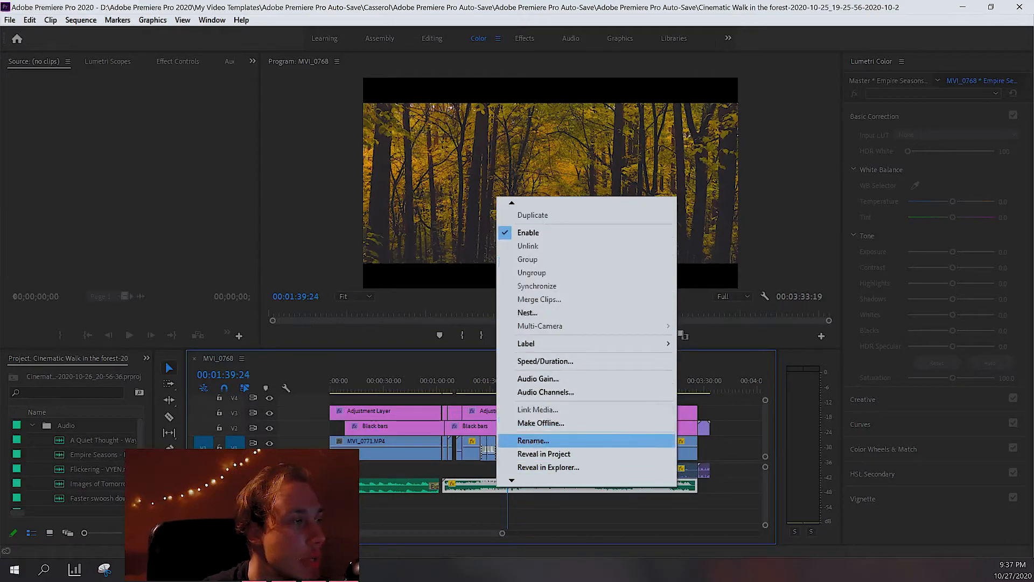
pyautogui.scroll(-1, 538, 439)
pyautogui.press('Return')
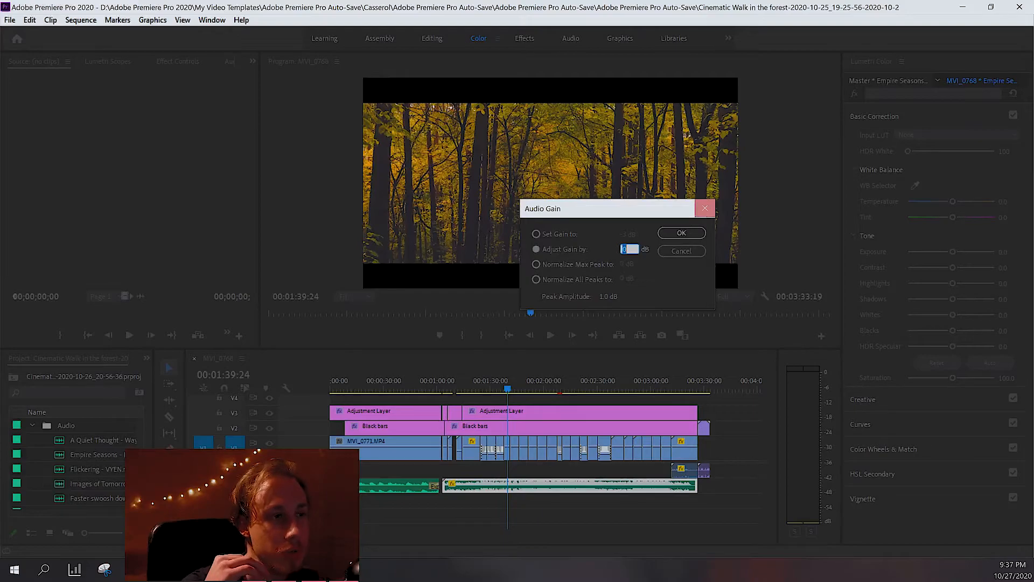
pyautogui.click(705, 208)
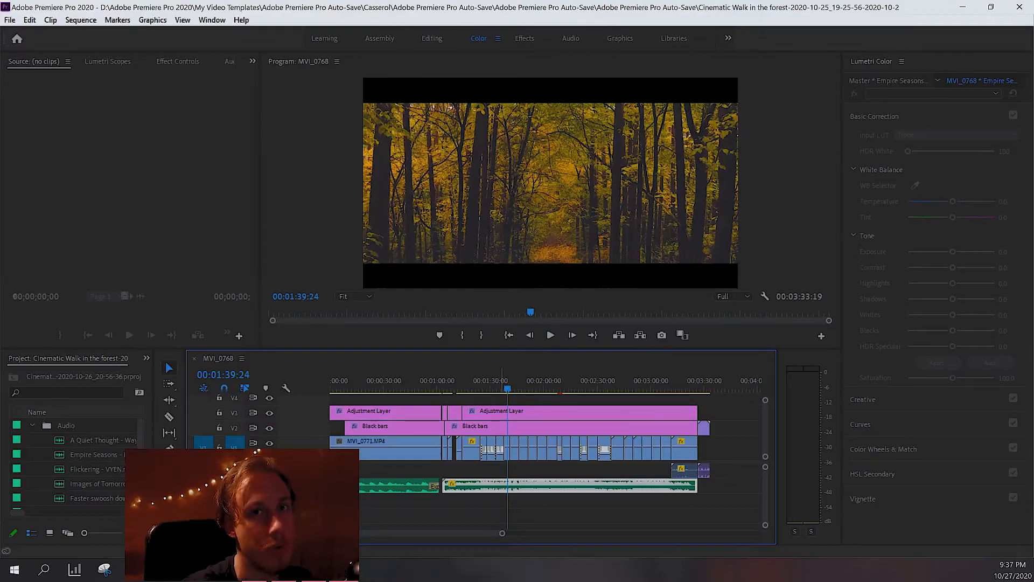
# Step: View the start of the sequence, and inspect the closing white-background logo clip at 00:03:30:04
pyautogui.press('Home')
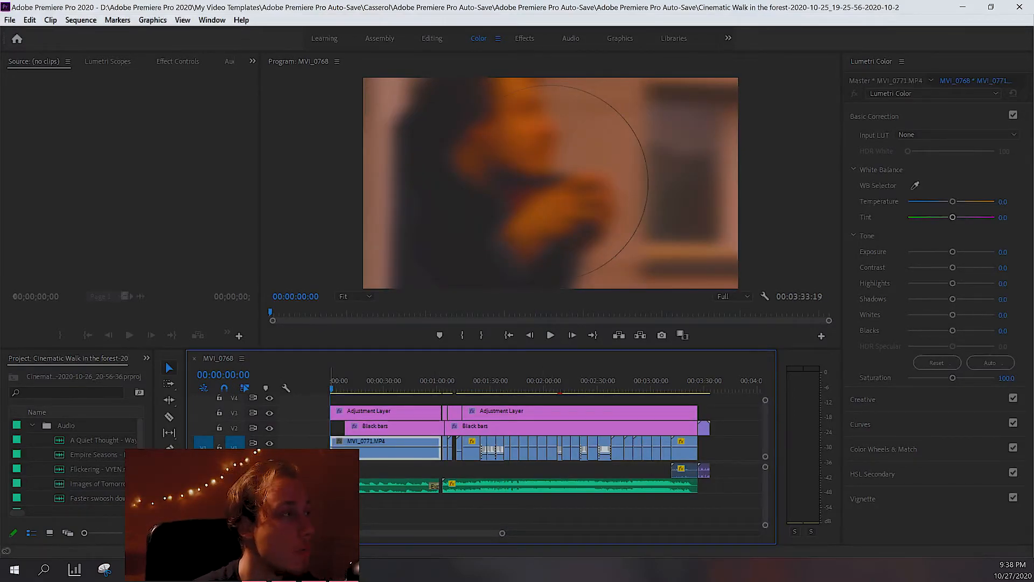
pyautogui.click(704, 384)
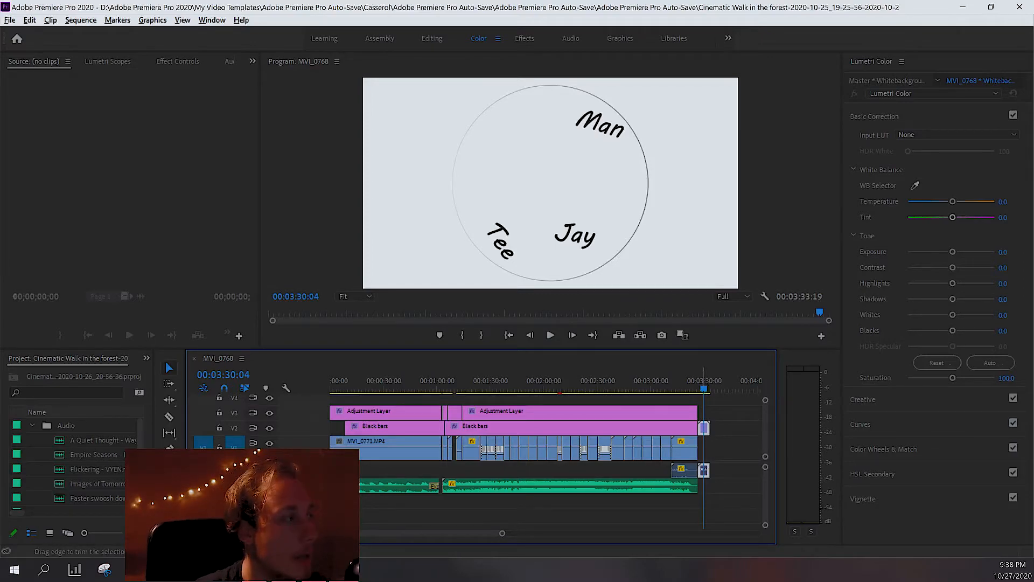
pyautogui.moveTo(703, 427); pyautogui.dragTo(703, 428)
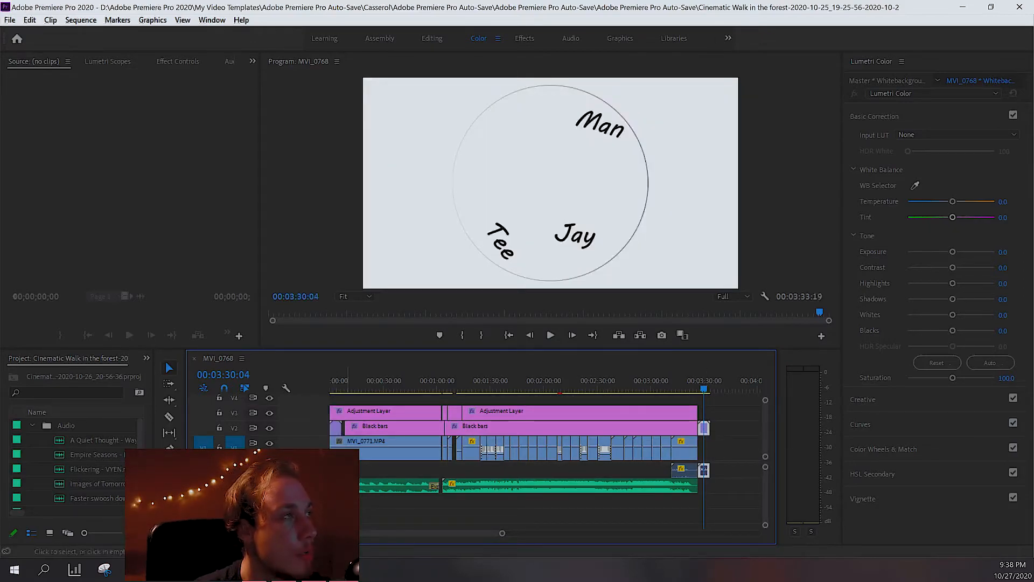
# Step: Hide track V3 over the intro logo, and briefly hide and restore track V1 to check the logo's white background
pyautogui.moveTo(331, 387); pyautogui.dragTo(337, 388)
pyautogui.click(270, 413)
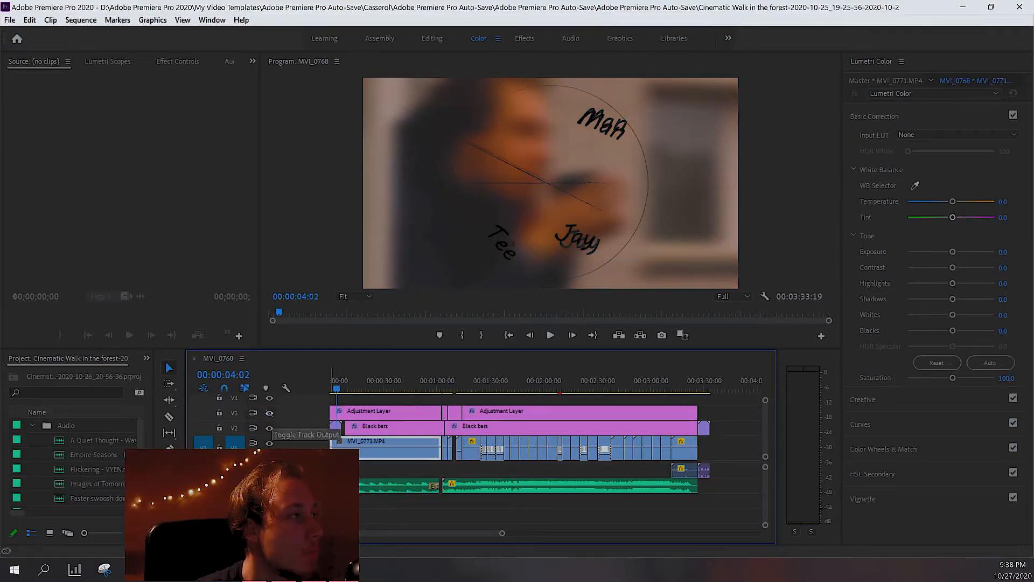
pyautogui.click(269, 443)
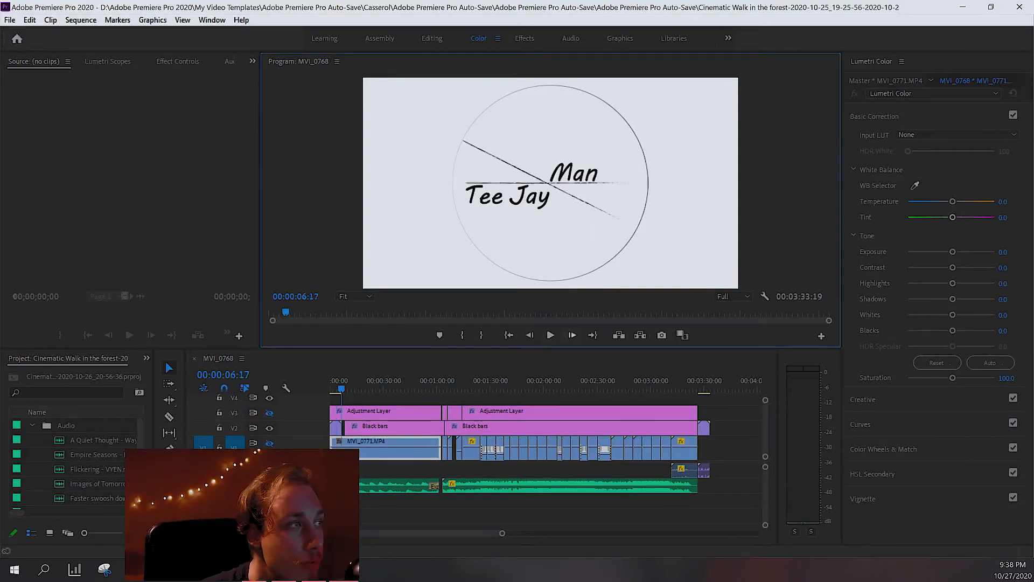
pyautogui.click(269, 442)
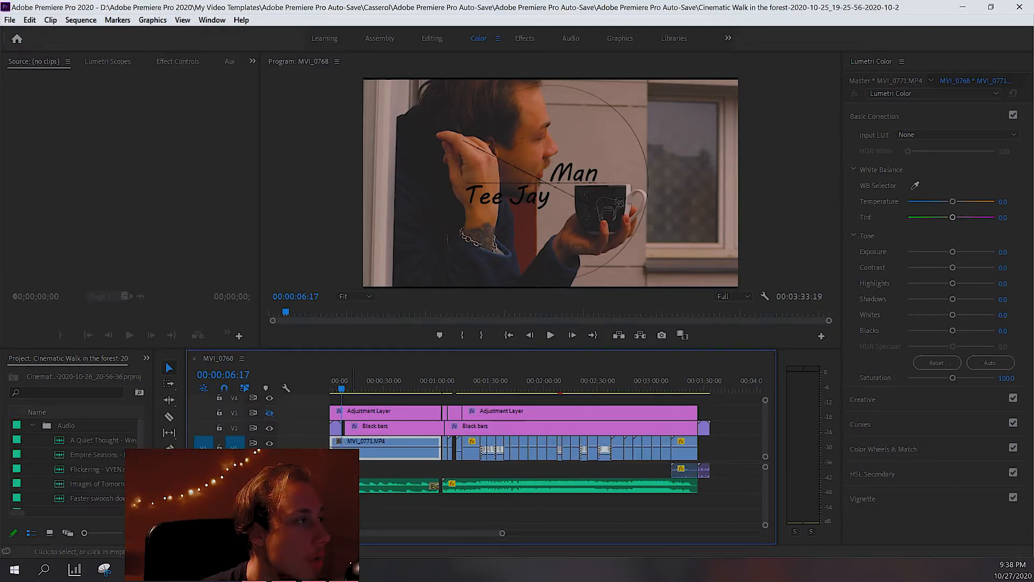
# Step: In the Editing workspace, switch the intro logo clip's blend mode to Normal at 00:00:03:02 and back to Multiply for comparison
pyautogui.moveTo(342, 388); pyautogui.dragTo(335, 388)
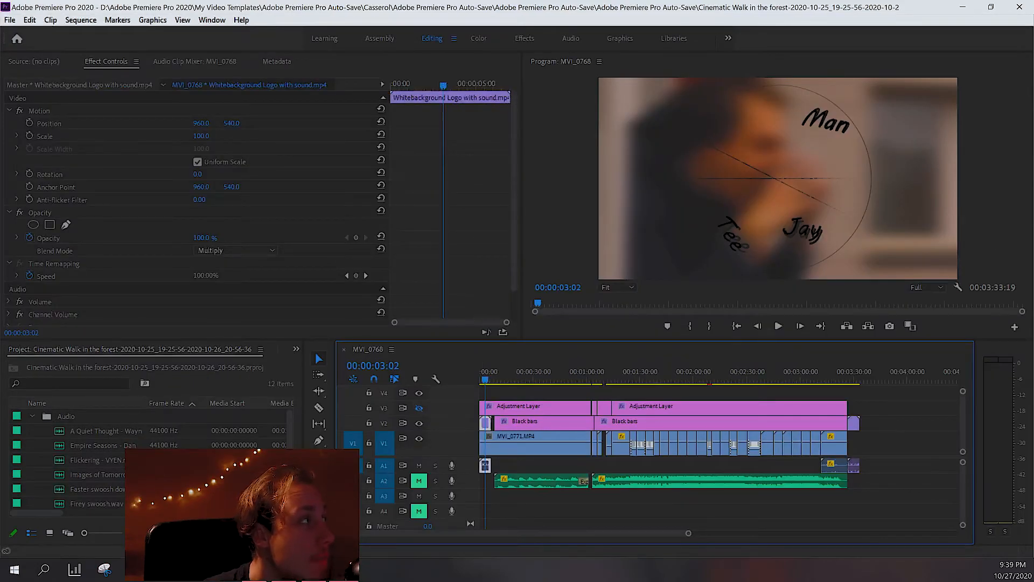
pyautogui.click(235, 250)
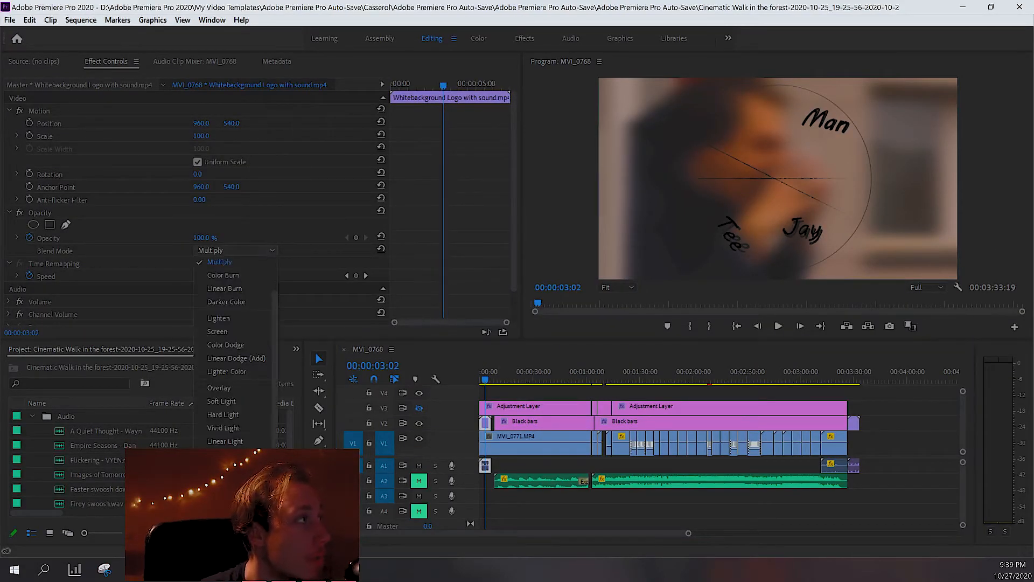
pyautogui.scroll(3, 232, 270)
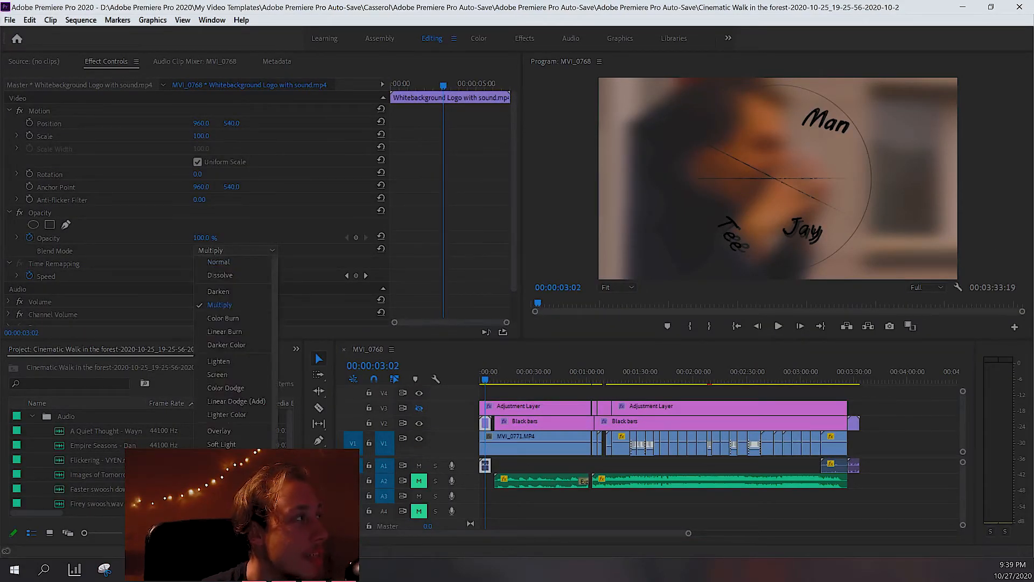
pyautogui.click(229, 261)
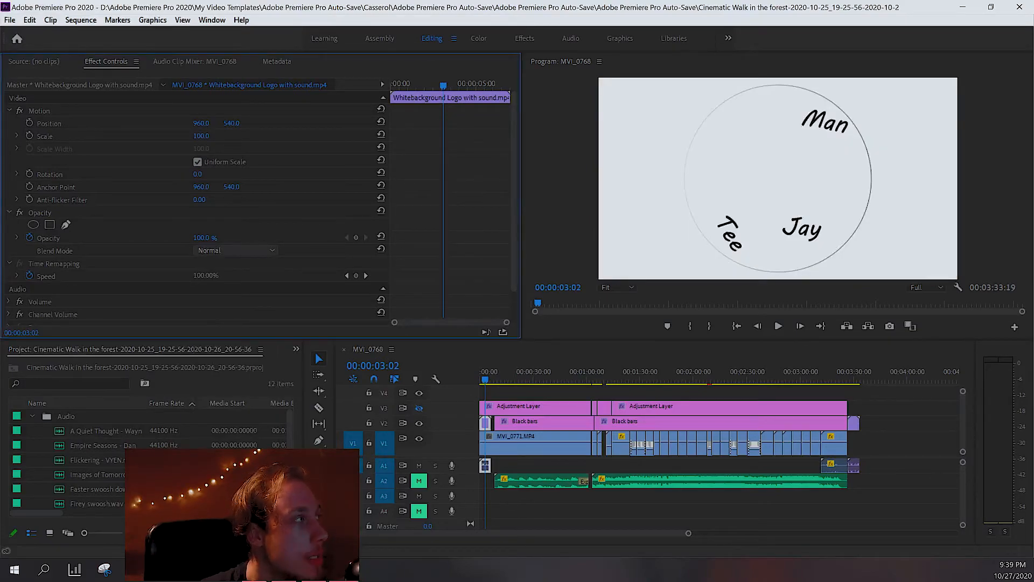
pyautogui.click(235, 250)
pyautogui.click(231, 304)
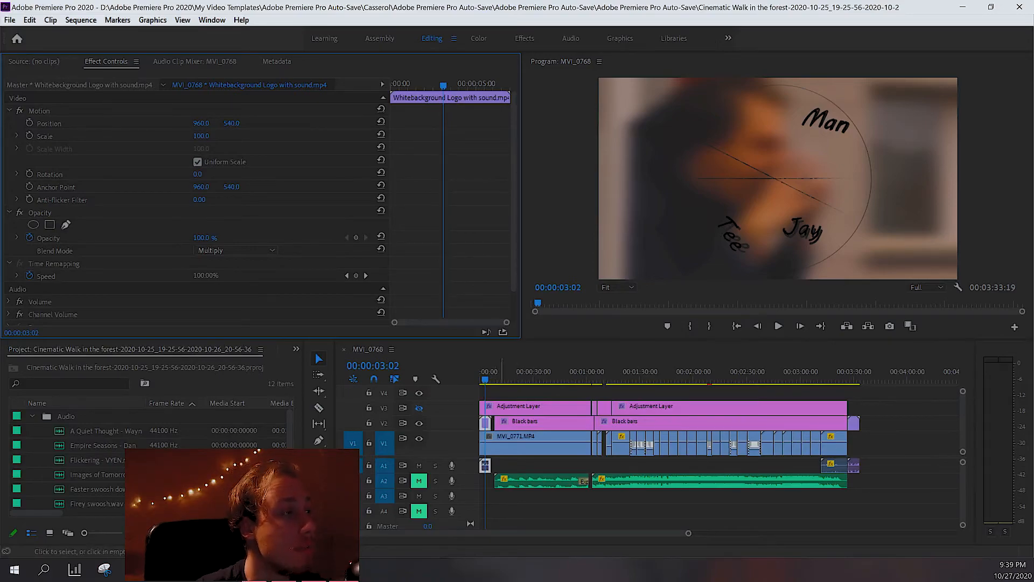
# Step: In the Effects workspace, search the effects for "blur" and apply Camera Blur to the first adjustment layer
pyautogui.click(539, 406)
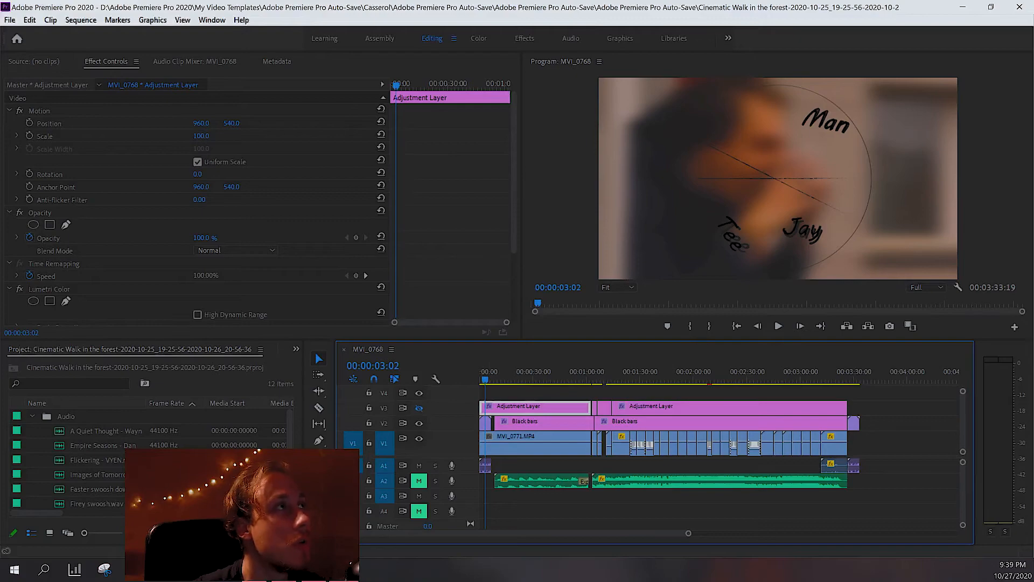
pyautogui.hotkey('alt', 'shift', '5')
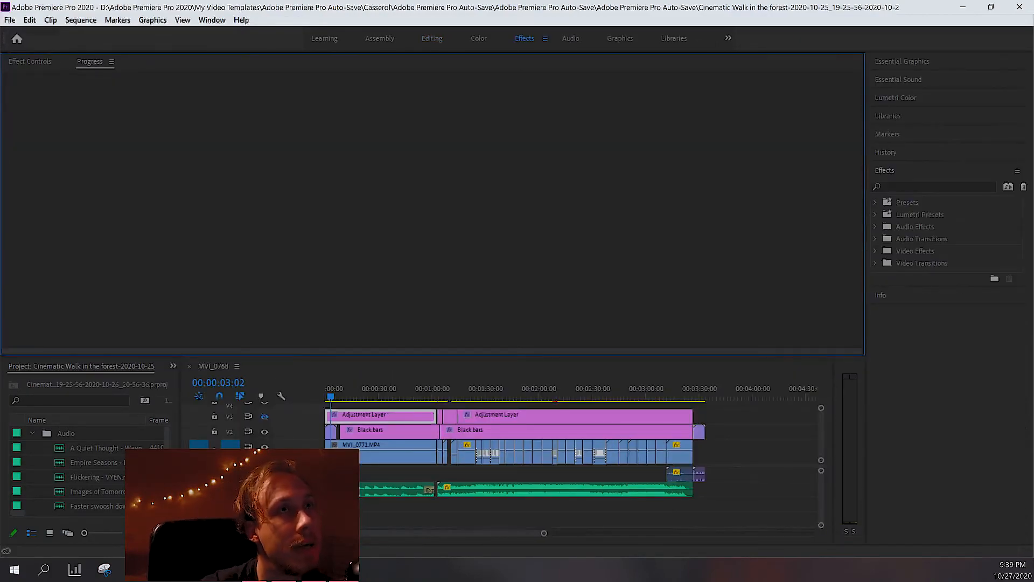
pyautogui.click(935, 187)
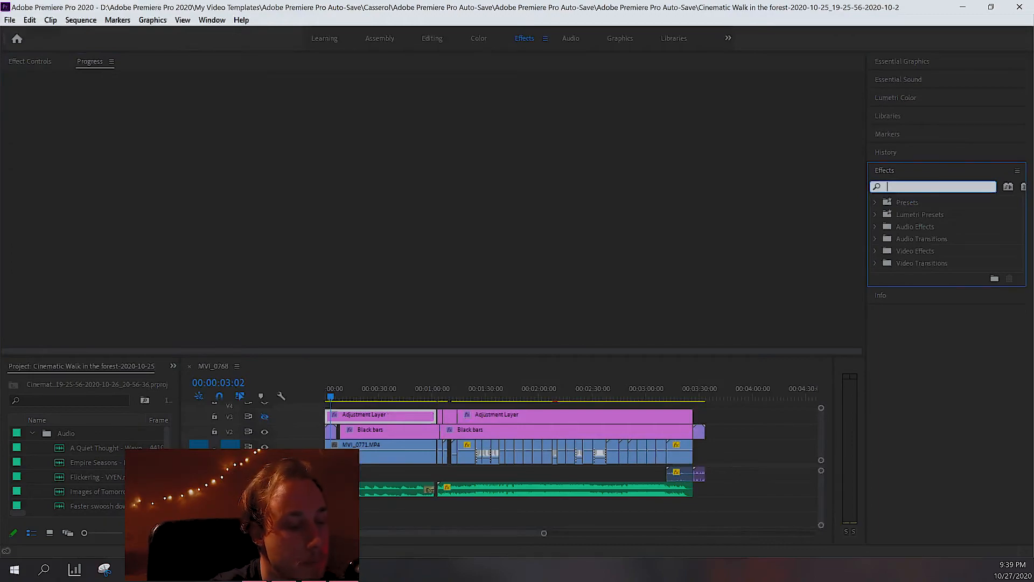
pyautogui.write('blur')
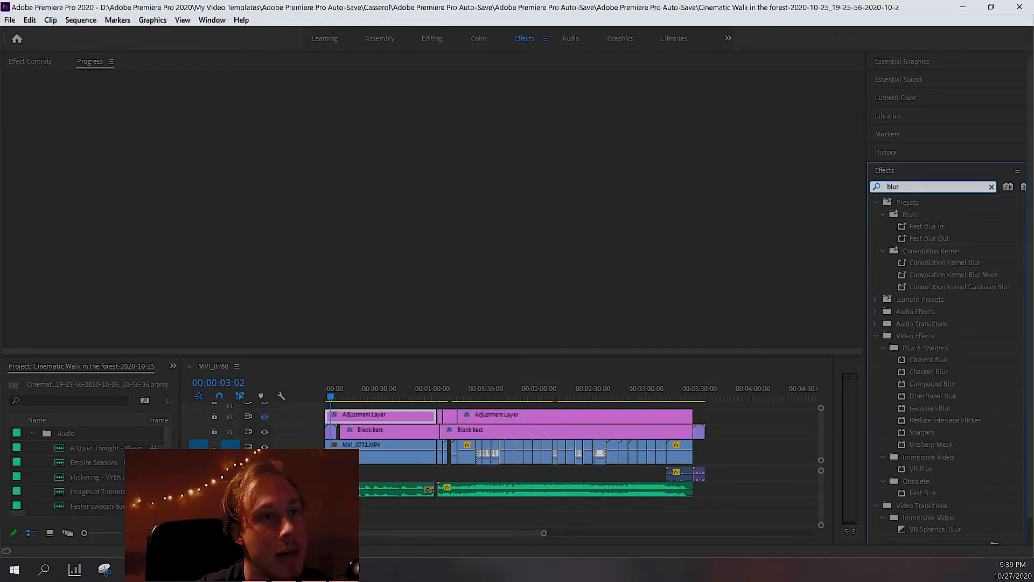
pyautogui.click(928, 360)
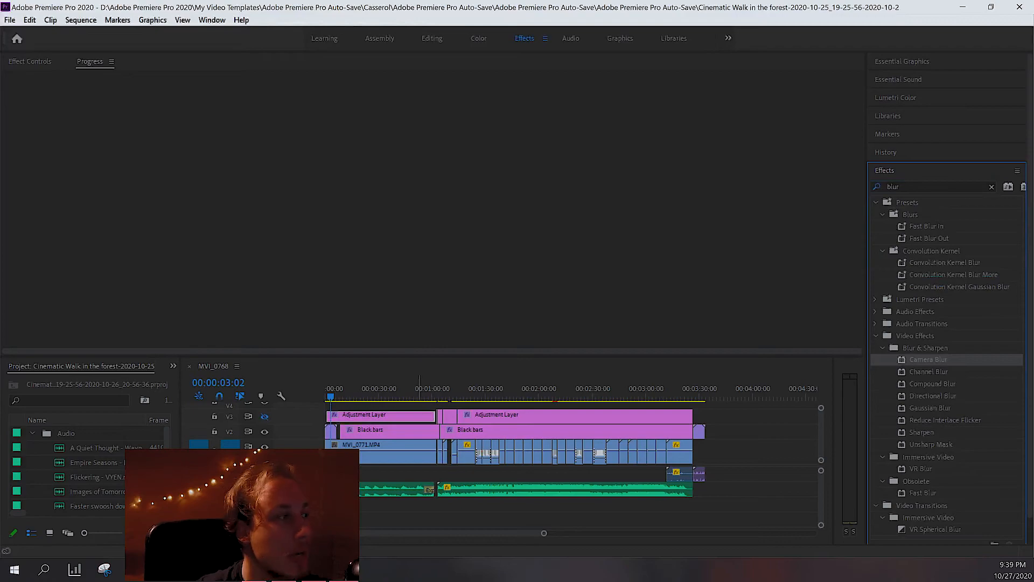
pyautogui.moveTo(928, 359); pyautogui.dragTo(377, 415)
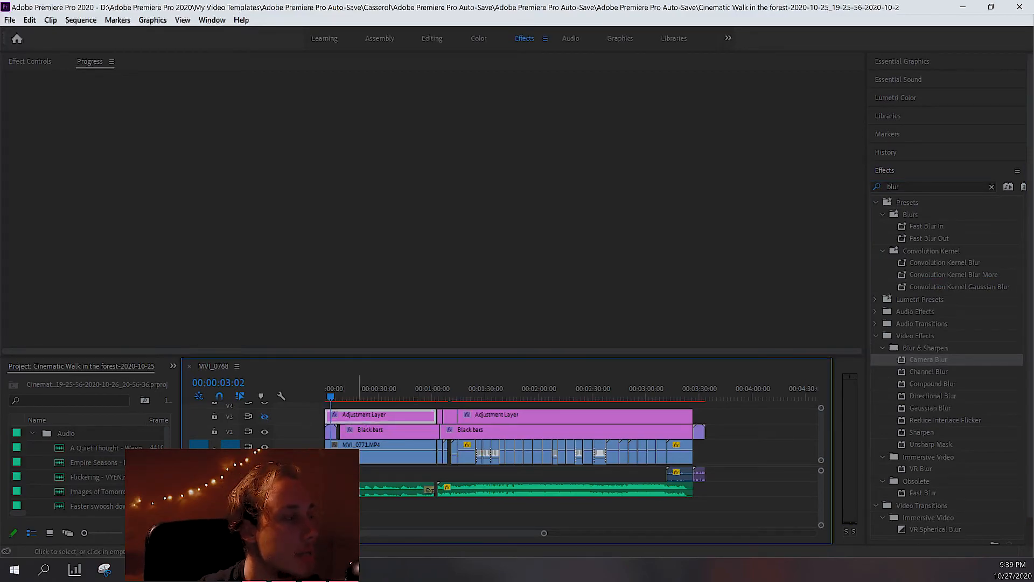